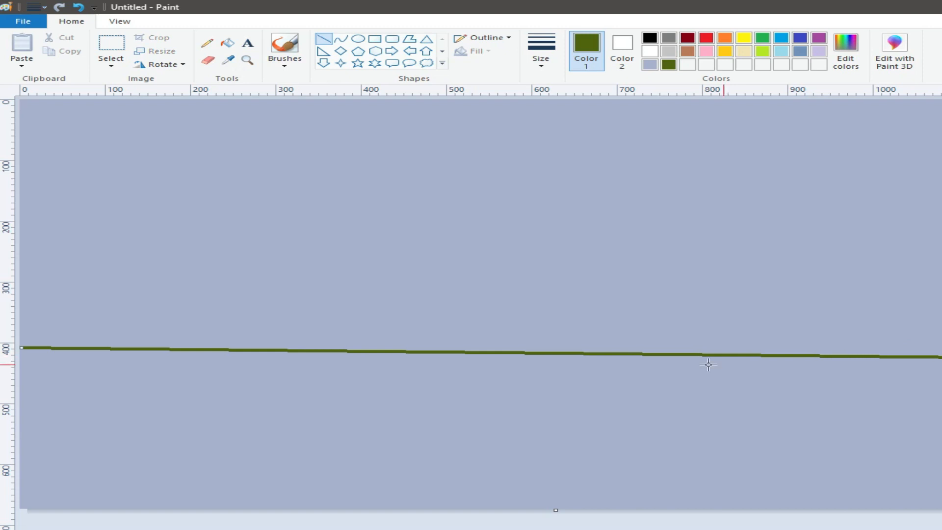
Move the dark green horizon line slightly higher and flatten its slope across the full canvas
left_click_drag(941, 357, 941, 351)
left_click_drag(643, 348, 642, 345)
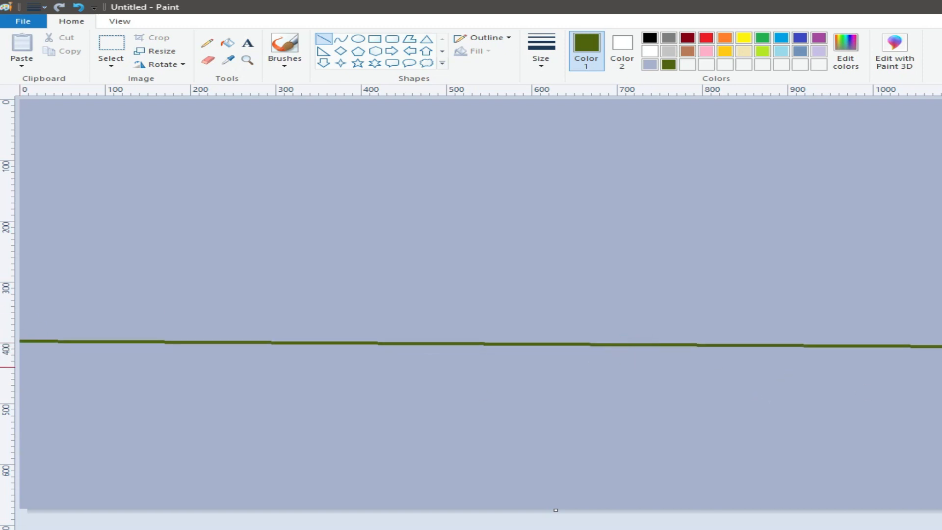
Paint a lime green grass bank with a wide textured brush, tapering below the horizon from the canvas's left edge to about 500 px
left_click(841, 52)
left_click_drag(720, 339, 721, 276)
left_click(390, 387)
left_click(286, 64)
left_click(291, 131)
left_click(542, 60)
left_click(563, 111)
mouse_move(444, 345)
left_mouse_down()
mouse_move(22, 349)
mouse_move(375, 348)
mouse_move(31, 359)
mouse_move(208, 355)
mouse_move(135, 369)
left_mouse_up()
left_click_drag(62, 362, 109, 366)
mouse_move(296, 346)
left_mouse_down()
mouse_move(261, 354)
mouse_move(338, 349)
mouse_move(53, 380)
mouse_move(227, 384)
mouse_move(462, 350)
mouse_move(99, 380)
mouse_move(244, 347)
mouse_move(290, 356)
mouse_move(179, 358)
left_mouse_up()
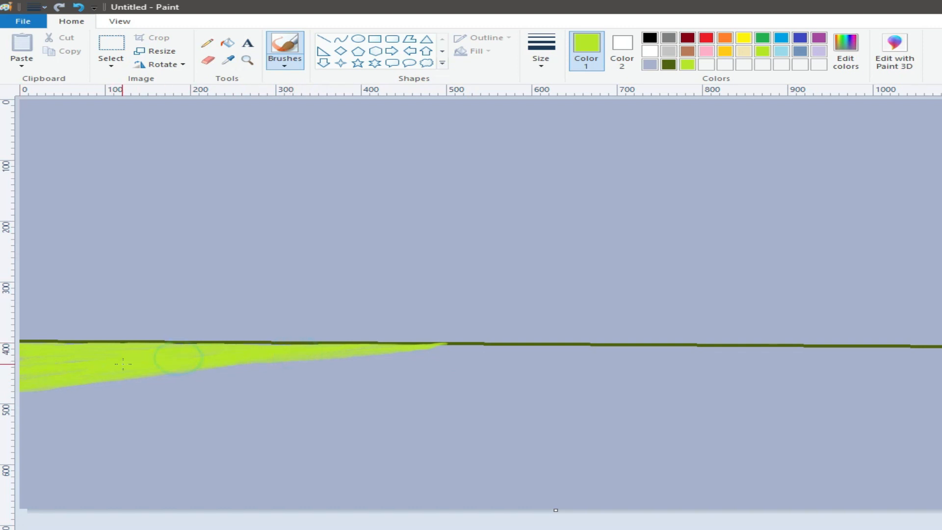
Mix a slightly darker green and streak it horizontally through the middle of the grass bank
left_click(848, 54)
left_click_drag(722, 294, 723, 304)
left_click(387, 387)
left_click_drag(356, 352, 19, 374)
left_click_drag(208, 357, 20, 366)
left_click_drag(290, 354, 21, 362)
left_click_drag(130, 357, 20, 357)
Mix the green RGB 124, 159, 17 and shade the lower part of the grass bank with a thinner brush
left_click(847, 54)
left_click(720, 295)
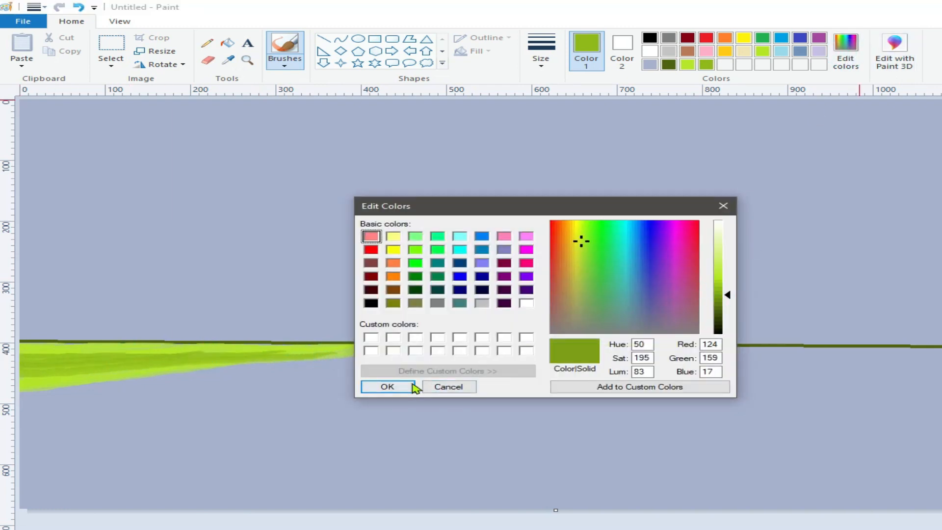
left_click(400, 385)
left_click(538, 63)
left_click(540, 84)
left_click_drag(224, 358, 19, 377)
left_click(97, 417)
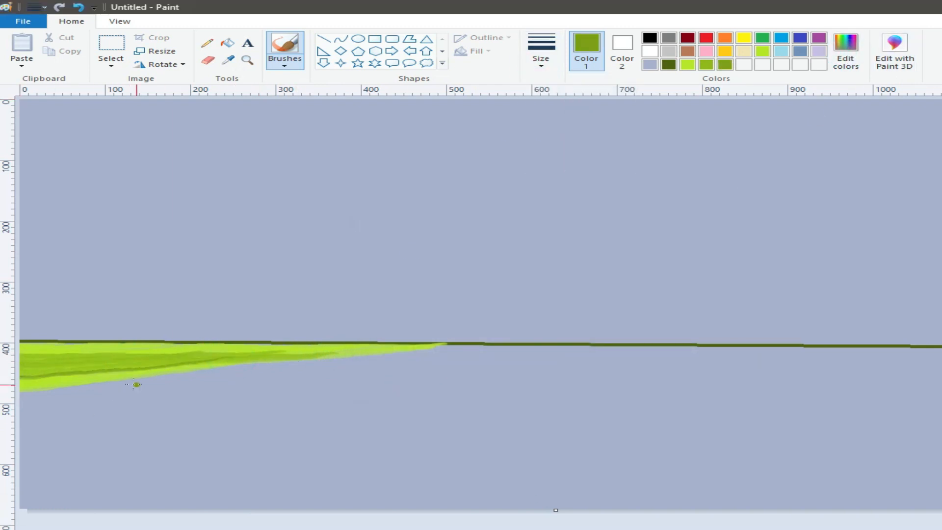
left_click_drag(232, 361, 20, 379)
left_click_drag(74, 377, 21, 385)
left_click_drag(62, 381, 21, 384)
left_click_drag(116, 373, 57, 379)
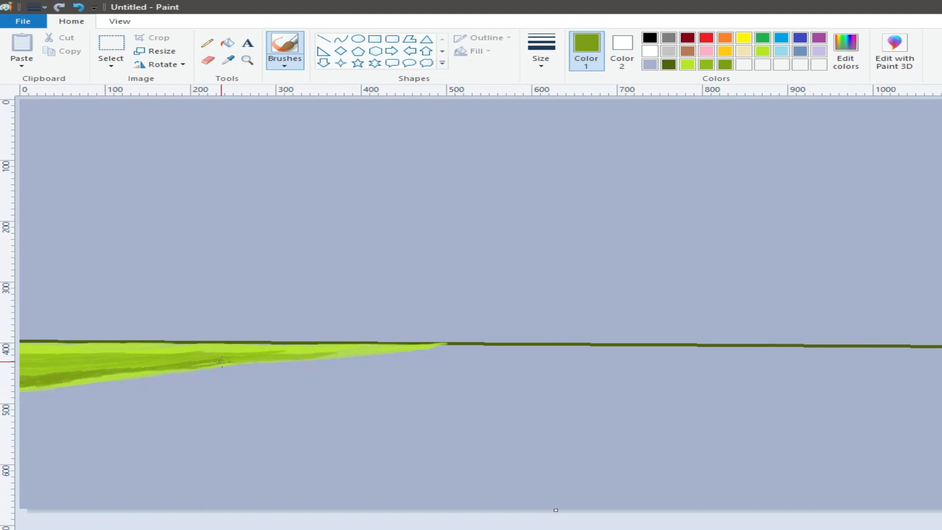
Mix the dark olive green RGB 66, 85, 9 and paint it along the bank's lower edge
left_click(845, 49)
left_click_drag(729, 315, 730, 344)
left_click(381, 387)
mouse_move(431, 348)
left_mouse_down()
mouse_move(150, 372)
mouse_move(12, 397)
left_mouse_up()
left_click_drag(216, 366, 19, 392)
mouse_move(120, 379)
left_mouse_down()
mouse_move(47, 386)
mouse_move(128, 373)
mouse_move(20, 389)
mouse_move(137, 375)
mouse_move(93, 380)
left_mouse_up()
Darken the olive further and deepen the shadow along the bank's lower edge toward the left side
left_click(846, 51)
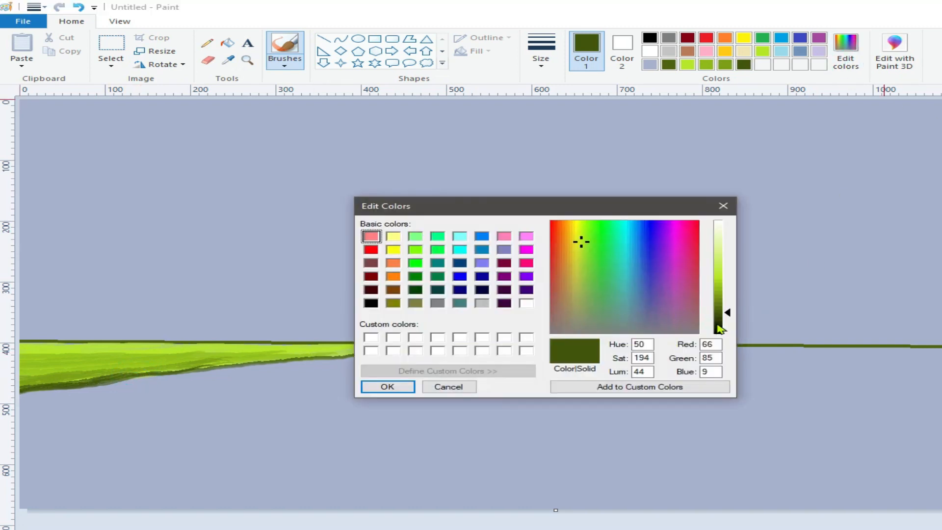
left_click(718, 321)
left_click(392, 387)
left_click_drag(230, 365, 57, 393)
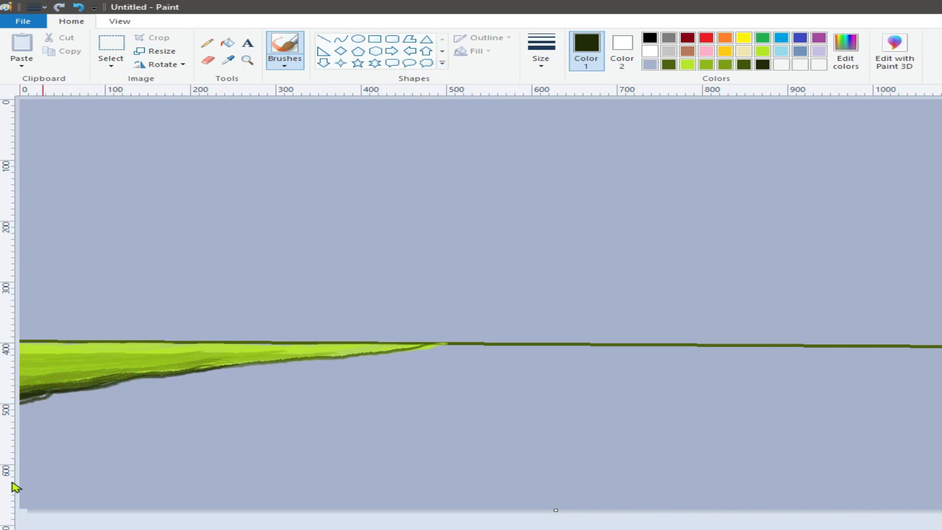
left_click_drag(86, 392, 20, 408)
Mix a near-black green and extend the bank's underside with dark strokes sloping down to the left canvas edge
left_click(846, 51)
left_click(718, 329)
left_click(387, 386)
left_click_drag(124, 383, 20, 412)
left_click_drag(119, 386, 24, 417)
left_click_drag(219, 367, 11, 416)
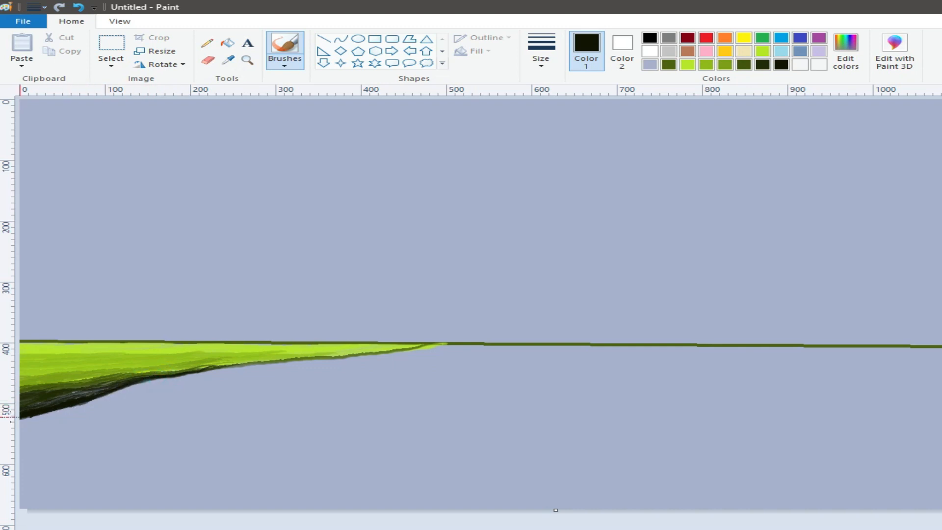
Brighten the narrow tip of the grass bank with lime green and touch up its edge in mid green
left_click(687, 64)
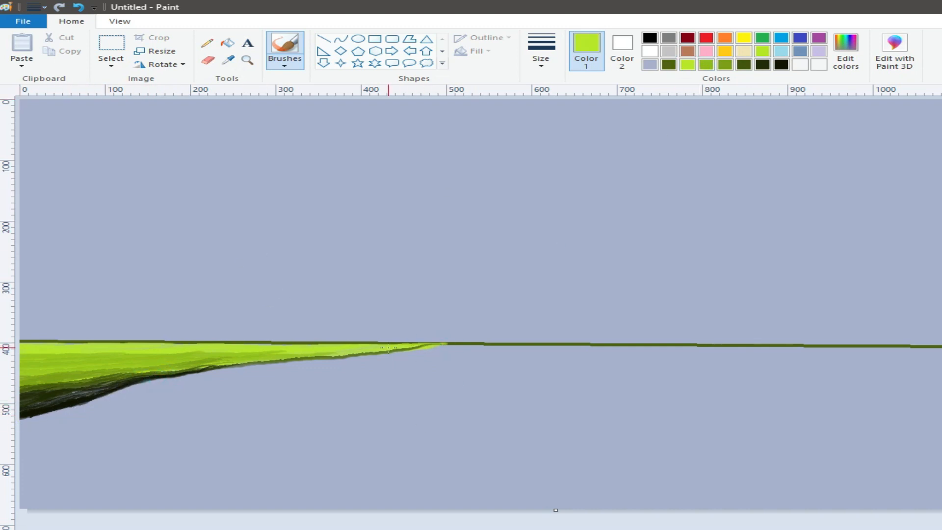
left_click_drag(355, 349, 368, 347)
left_click_drag(429, 343, 394, 346)
mouse_move(394, 346)
left_mouse_down()
mouse_move(430, 345)
mouse_move(375, 345)
left_mouse_up()
left_click(707, 65)
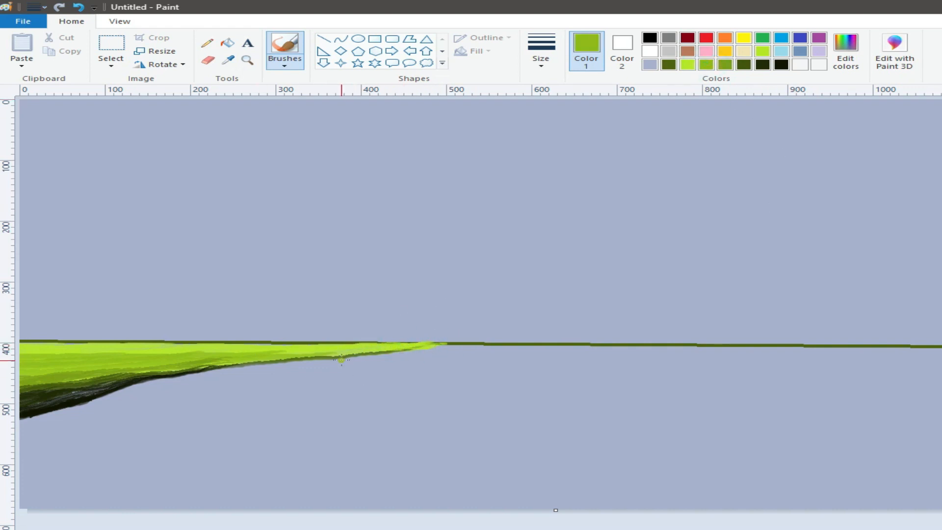
left_click(725, 64)
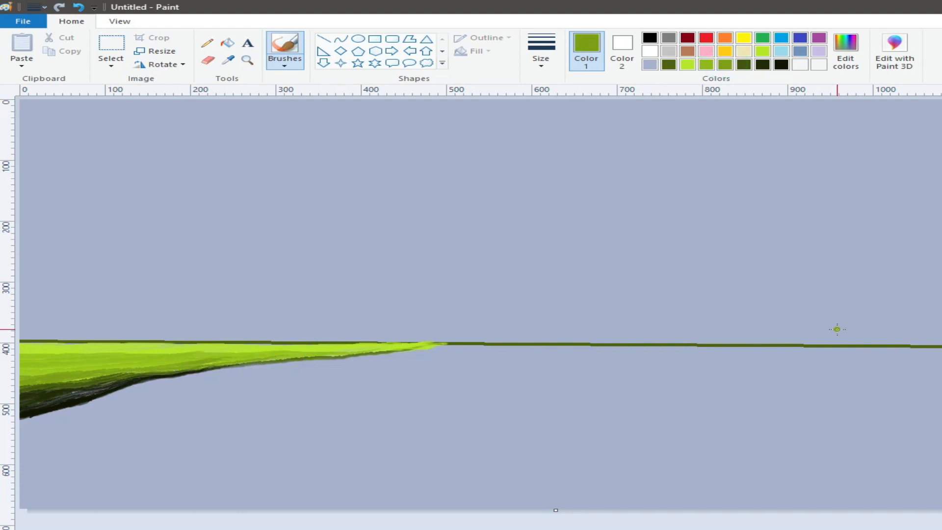
Paint a near-black row of bushes along the horizon with another brush, from the left edge to about 410 px
left_click(284, 62)
left_click(318, 107)
left_click(763, 65)
left_click(540, 57)
left_click(557, 85)
left_click_drag(33, 335, 85, 338)
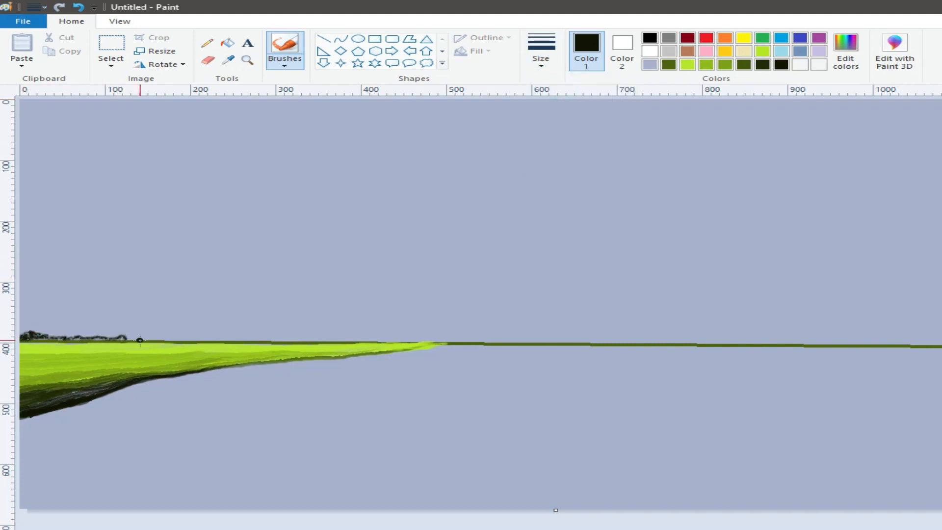
mouse_move(172, 339)
left_mouse_down()
mouse_move(364, 341)
mouse_move(158, 337)
left_mouse_up()
left_click_drag(29, 335, 131, 331)
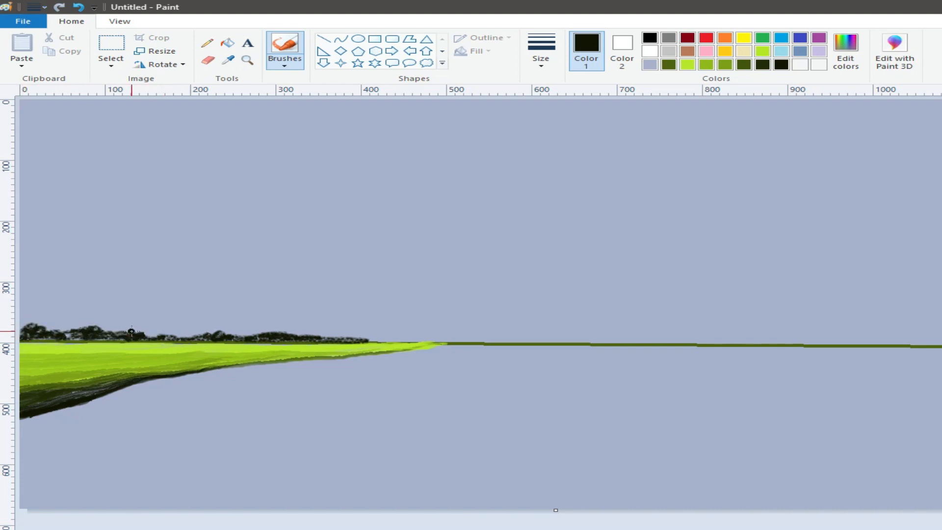
Build up the bush row with foliage strokes in very dark green and olive green
left_click(780, 64)
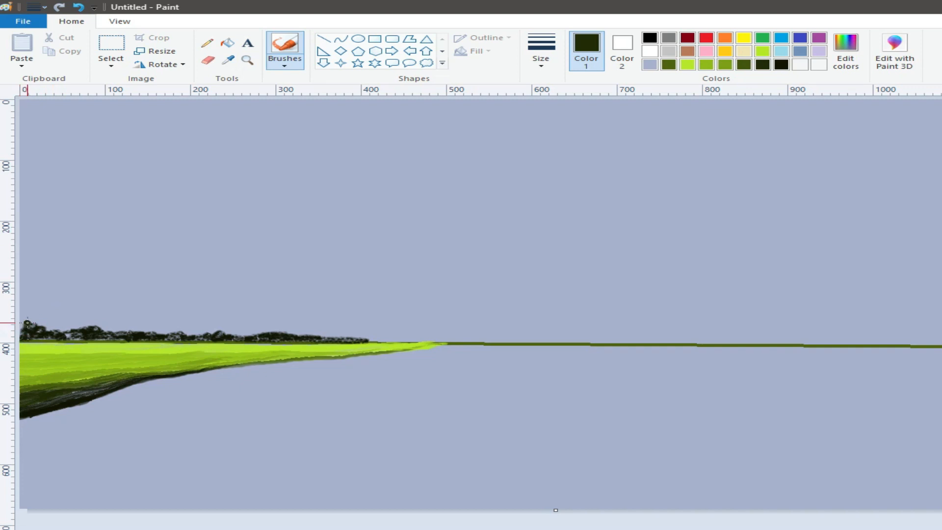
mouse_move(45, 326)
left_mouse_down()
mouse_move(22, 323)
mouse_move(169, 334)
left_mouse_up()
left_click(744, 65)
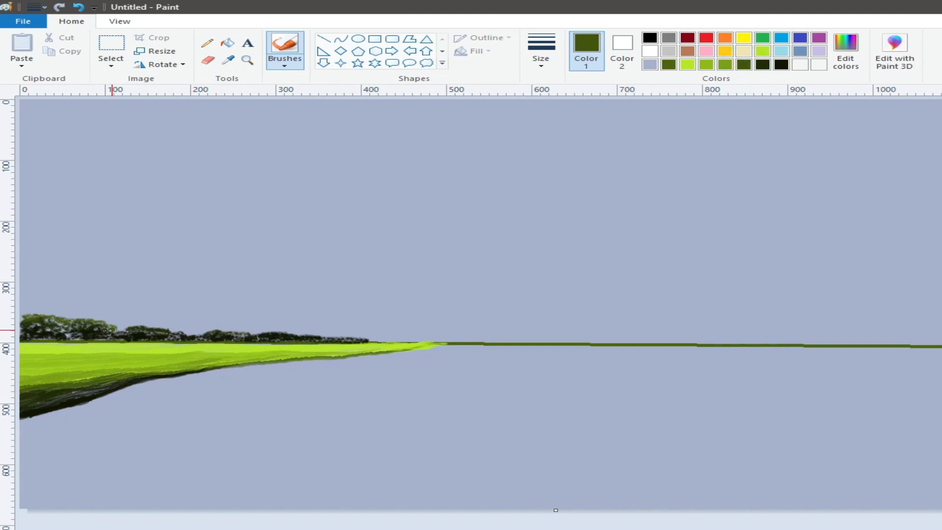
left_click_drag(137, 324, 337, 336)
Highlight the bush tops with progressively lighter greens, ending with a pale lime on the rounded crowns
left_click(725, 64)
mouse_move(27, 315)
left_mouse_down()
mouse_move(60, 316)
mouse_move(29, 316)
mouse_move(157, 320)
left_mouse_up()
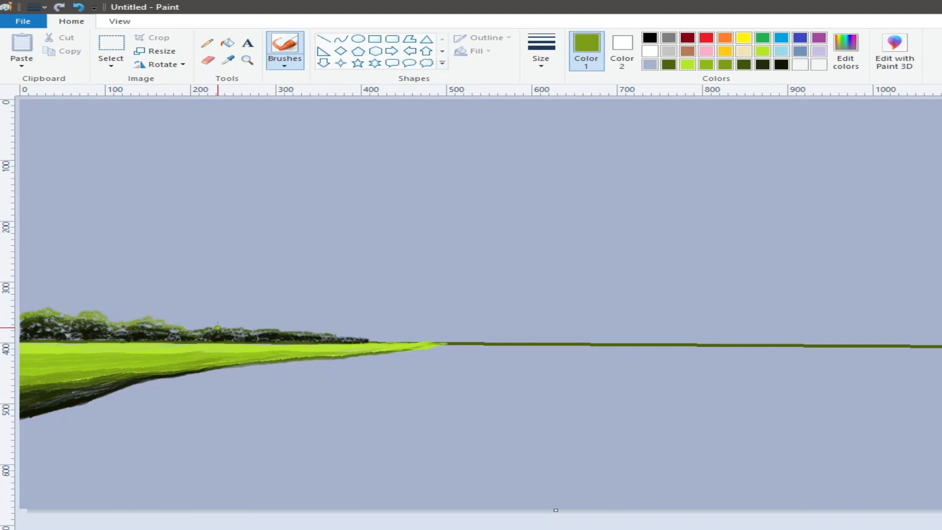
left_click(706, 64)
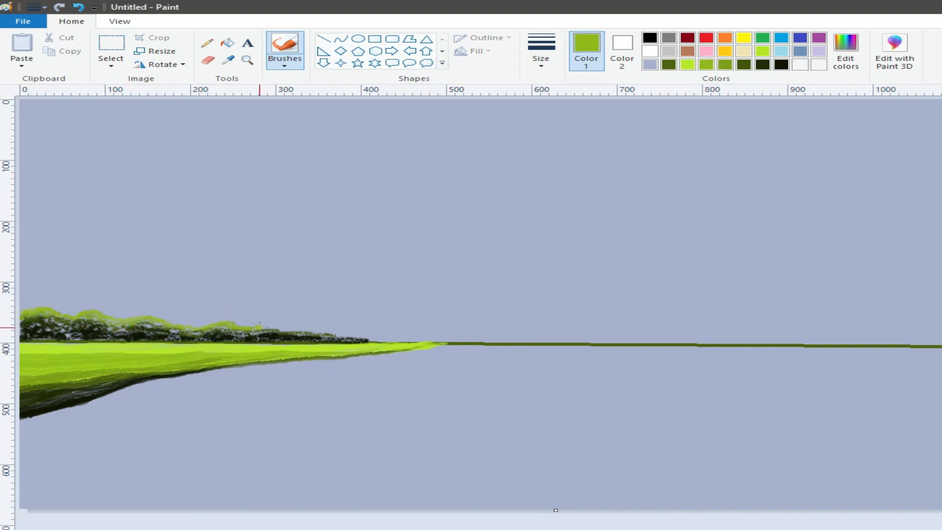
left_click(688, 64)
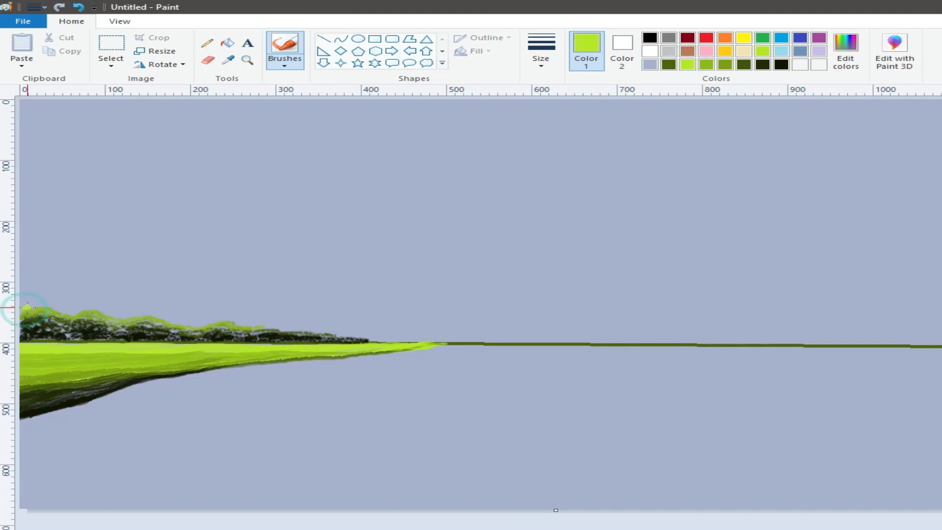
mouse_move(33, 298)
left_mouse_down()
mouse_move(121, 317)
mouse_move(72, 315)
left_mouse_up()
left_click_drag(143, 315, 387, 339)
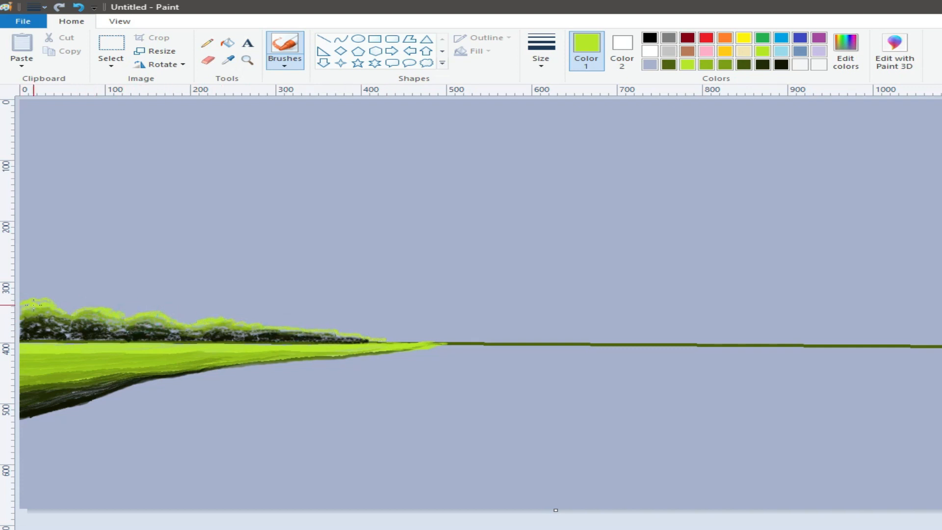
left_click(845, 49)
left_click(383, 387)
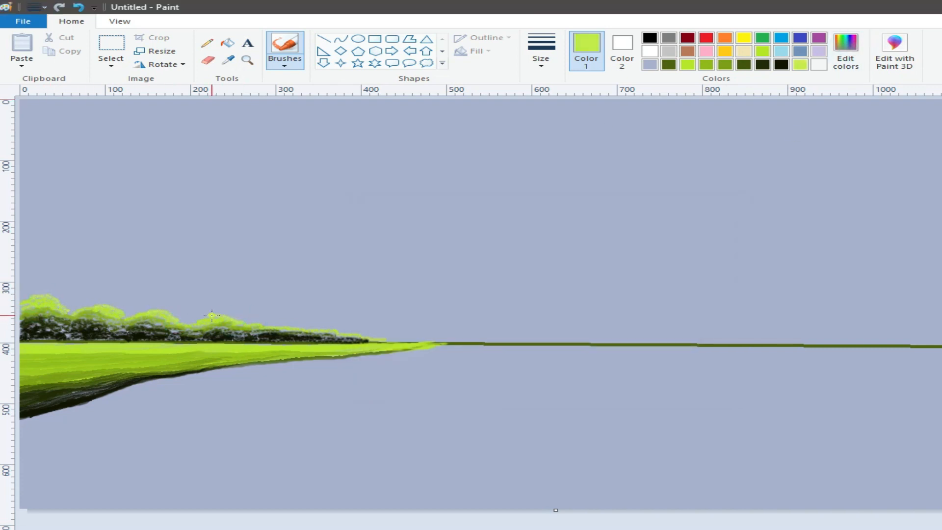
Mix a dark brown and paint three thin branching tree trunks rising from the bushes near the left edge
left_click(687, 51)
left_click(845, 49)
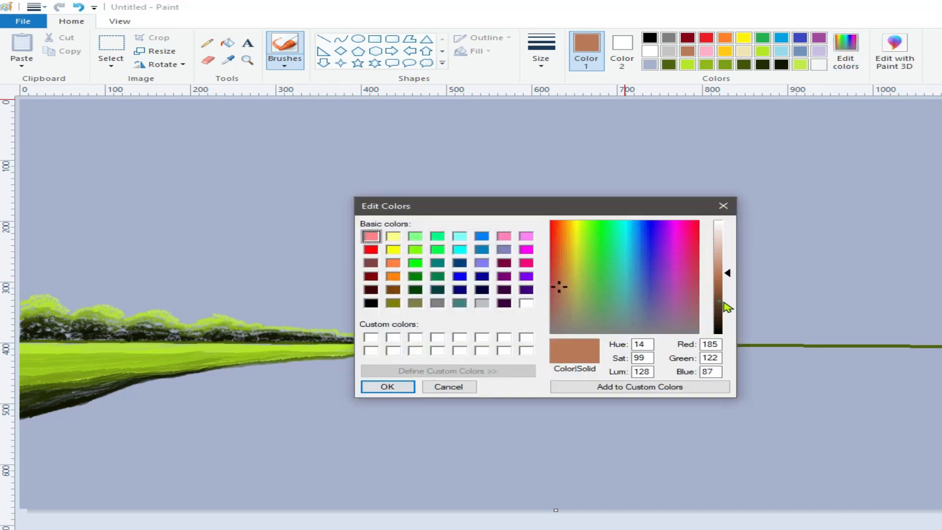
left_click(716, 324)
left_click(383, 386)
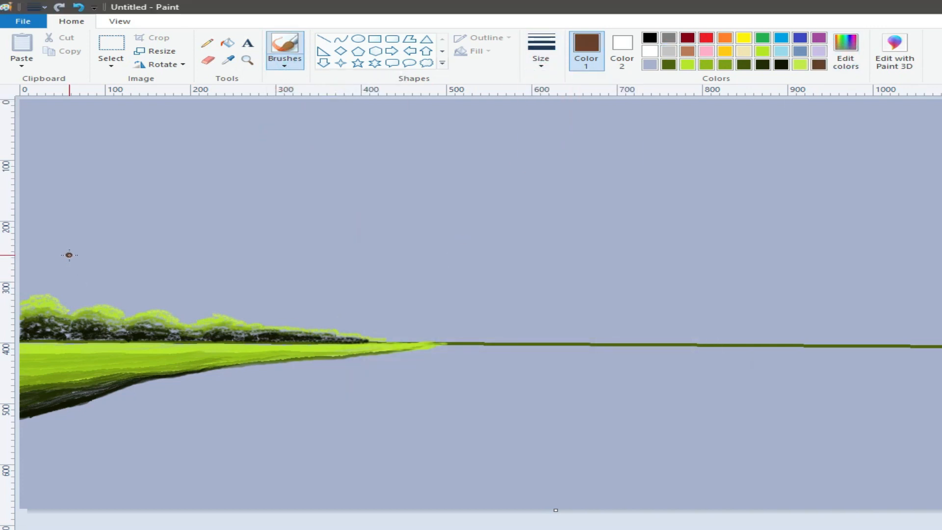
left_click_drag(58, 246, 52, 313)
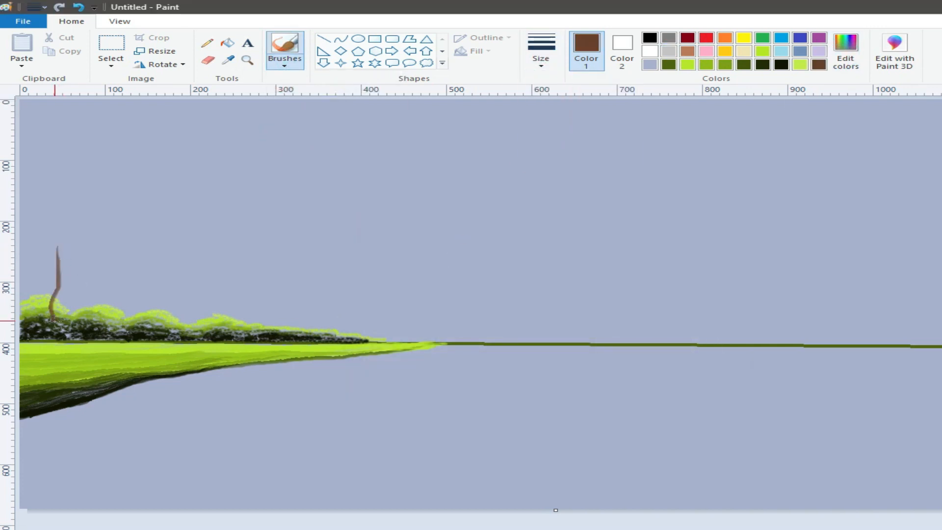
left_click_drag(78, 253, 69, 339)
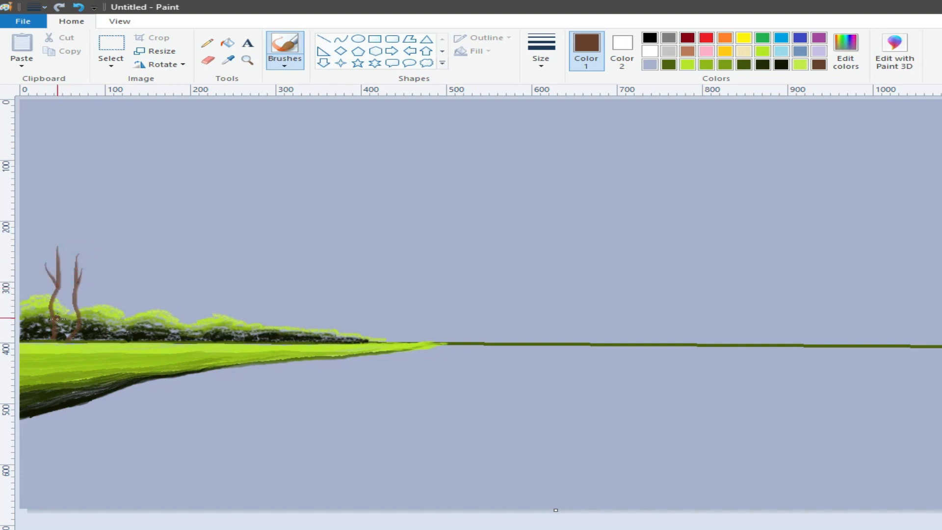
left_click_drag(67, 232, 68, 288)
Paint olive green foliage over the upper branches of the three trunks, undoing a stray stroke
left_click(743, 65)
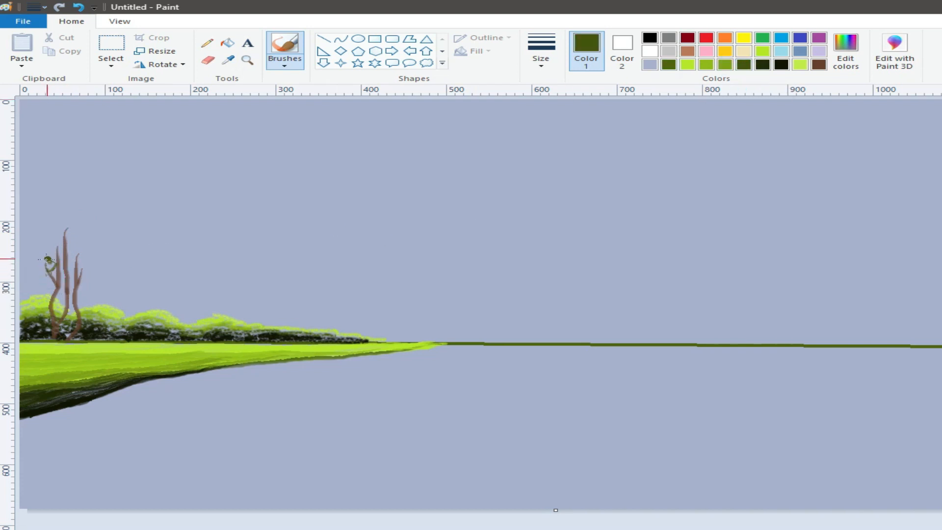
mouse_move(35, 269)
left_mouse_down()
mouse_move(62, 250)
mouse_move(56, 260)
mouse_move(83, 262)
left_mouse_up()
left_click(78, 7)
mouse_move(54, 228)
left_mouse_down()
mouse_move(68, 229)
mouse_move(60, 249)
left_mouse_up()
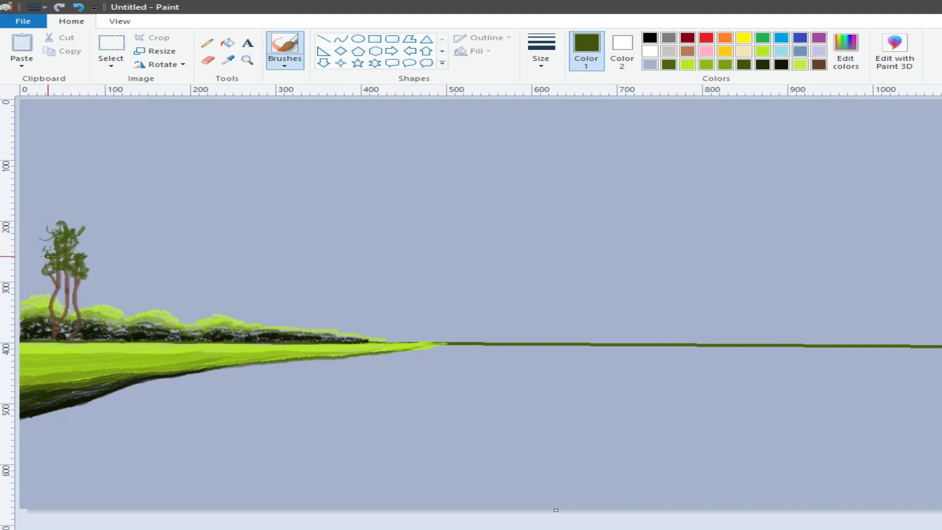
Fill out the tree crowns with olive green leaf clusters using the bush-painting brush
left_click(284, 62)
left_click(318, 108)
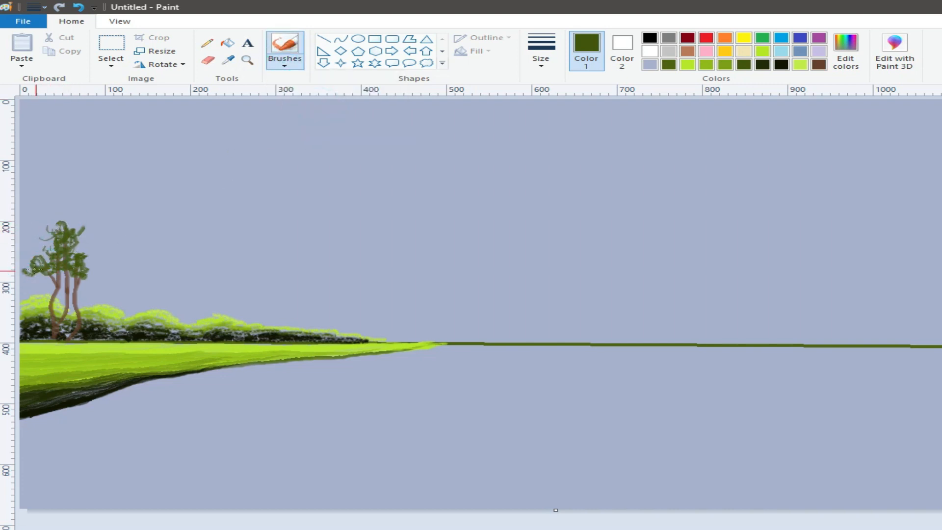
mouse_move(27, 263)
left_mouse_down()
mouse_move(39, 245)
mouse_move(52, 276)
mouse_move(80, 280)
mouse_move(64, 218)
mouse_move(50, 242)
left_mouse_up()
left_click(743, 64)
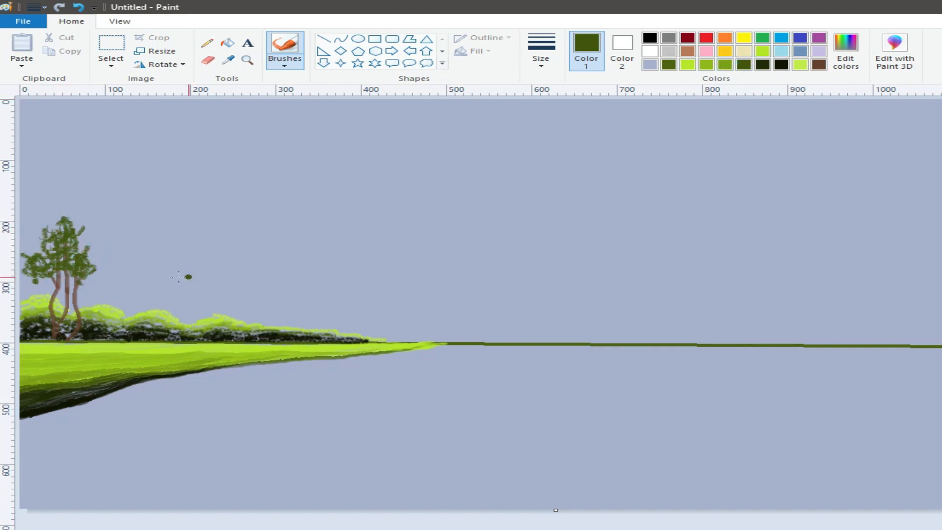
mouse_move(38, 280)
left_mouse_down()
mouse_move(82, 282)
mouse_move(46, 271)
mouse_move(87, 279)
mouse_move(81, 258)
left_mouse_up()
Add very dark green leaf clusters throughout the tree crowns and around the lower trunks
left_click(763, 64)
mouse_move(38, 226)
left_mouse_down()
mouse_move(47, 251)
mouse_move(54, 226)
mouse_move(34, 242)
mouse_move(77, 241)
mouse_move(68, 240)
mouse_move(71, 279)
left_mouse_up()
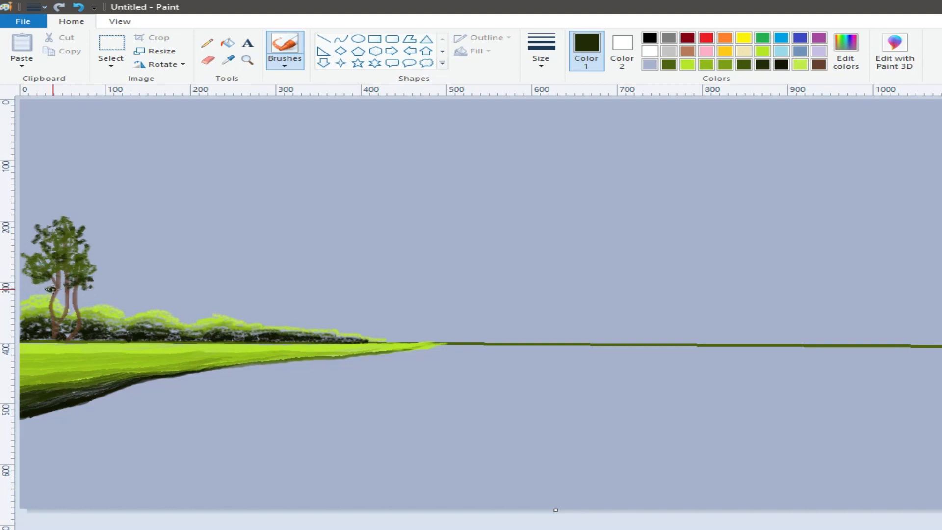
mouse_move(59, 296)
left_mouse_down()
mouse_move(59, 305)
mouse_move(41, 296)
mouse_move(91, 308)
mouse_move(93, 297)
mouse_move(92, 315)
mouse_move(79, 297)
mouse_move(99, 299)
mouse_move(80, 303)
left_mouse_up()
left_click_drag(41, 299, 38, 301)
mouse_move(79, 268)
left_mouse_down()
mouse_move(94, 282)
mouse_move(98, 267)
left_mouse_up()
mouse_move(38, 292)
left_mouse_down()
mouse_move(54, 300)
mouse_move(60, 286)
mouse_move(47, 264)
mouse_move(92, 263)
left_mouse_up()
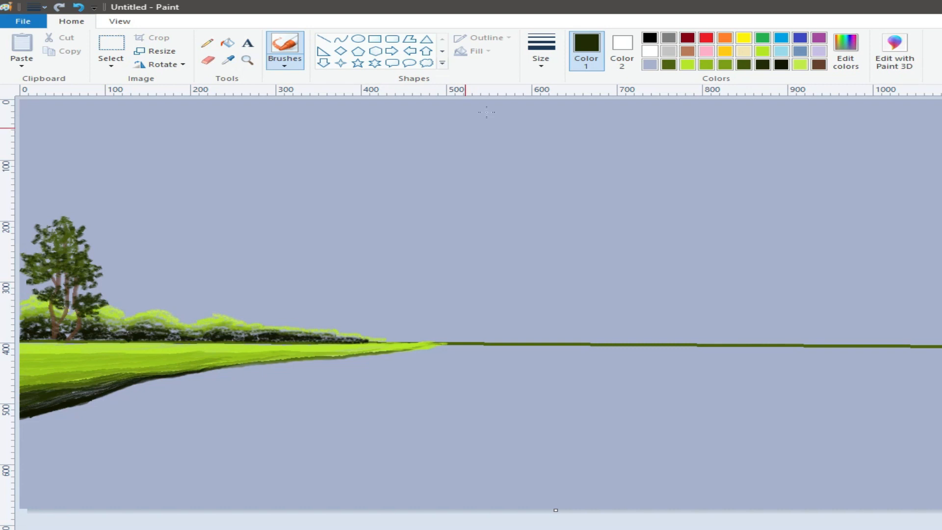
Copy a full-height rectangular selection of the left half containing the tree, bushes and grass bank
left_click(111, 66)
left_click(128, 95)
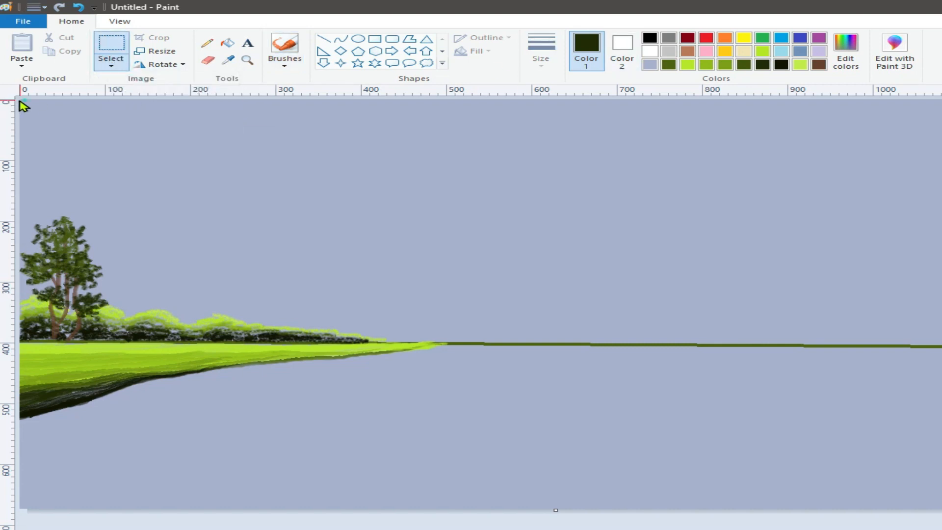
left_click(116, 69)
left_click(128, 93)
left_click_drag(21, 103, 485, 508)
right_click(248, 275)
left_click(287, 294)
Paste the copied scenery, flip it horizontally and place it on the right side, aligned with the horizon line
left_click(22, 47)
left_click(162, 65)
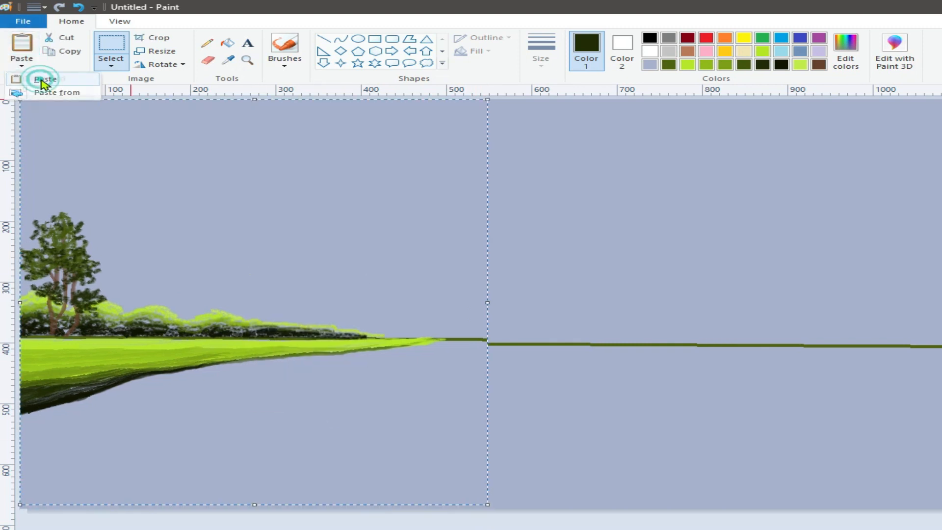
left_click(178, 132)
left_click_drag(208, 275, 865, 342)
left_click(941, 324)
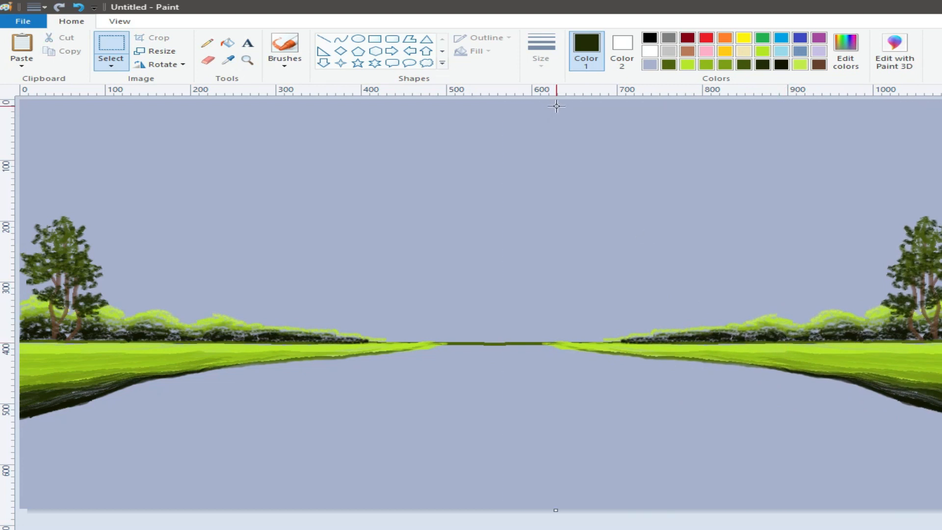
Sample the background colour, darken it to a deeper blue and scribble thin horizontal pencil ripples across the water between the banks
left_click(228, 59)
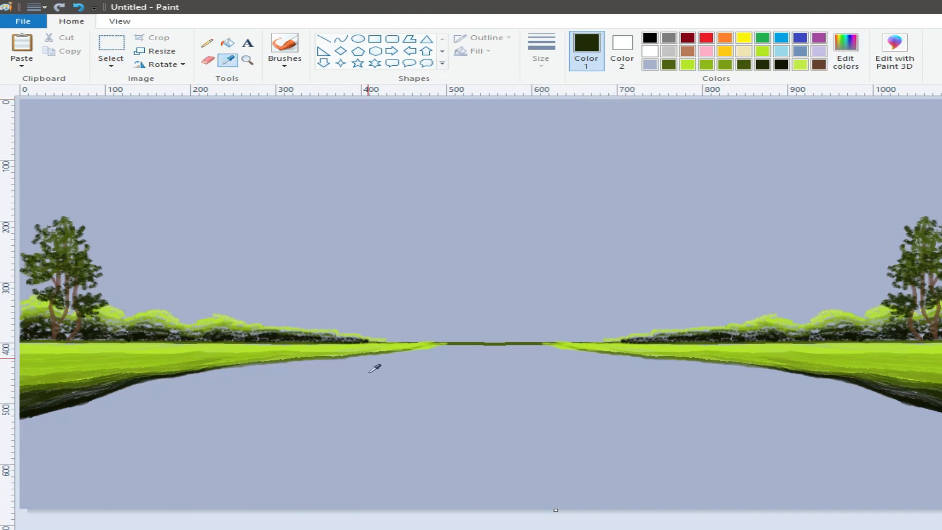
left_click(309, 188)
left_click(846, 59)
left_click(389, 388)
left_click(207, 43)
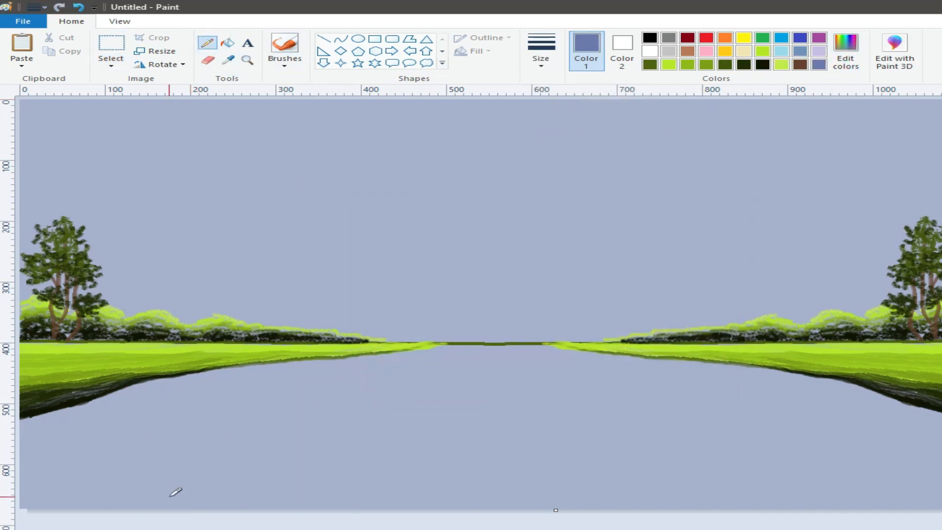
mouse_move(129, 390)
left_mouse_down()
mouse_move(570, 372)
mouse_move(384, 358)
mouse_move(540, 351)
mouse_move(687, 378)
mouse_move(294, 383)
mouse_move(219, 419)
mouse_move(84, 429)
mouse_move(44, 443)
mouse_move(318, 378)
mouse_move(147, 383)
mouse_move(273, 410)
mouse_move(39, 444)
left_mouse_up()
mouse_move(119, 475)
left_mouse_down()
mouse_move(33, 489)
mouse_move(270, 437)
mouse_move(64, 459)
mouse_move(294, 426)
mouse_move(166, 476)
mouse_move(206, 465)
mouse_move(152, 491)
mouse_move(260, 465)
mouse_move(293, 399)
left_mouse_up()
mouse_move(839, 399)
left_mouse_down()
mouse_move(730, 386)
mouse_move(767, 373)
mouse_move(715, 363)
mouse_move(581, 373)
mouse_move(633, 359)
mouse_move(617, 357)
mouse_move(799, 391)
mouse_move(832, 379)
mouse_move(857, 398)
mouse_move(824, 384)
mouse_move(887, 411)
mouse_move(886, 398)
mouse_move(869, 408)
mouse_move(630, 388)
mouse_move(896, 422)
mouse_move(917, 436)
mouse_move(618, 399)
mouse_move(856, 428)
mouse_move(694, 431)
mouse_move(426, 393)
mouse_move(443, 365)
mouse_move(406, 352)
mouse_move(459, 349)
mouse_move(517, 369)
mouse_move(445, 393)
mouse_move(448, 378)
mouse_move(358, 399)
mouse_move(157, 392)
mouse_move(165, 407)
mouse_move(55, 412)
mouse_move(48, 427)
mouse_move(235, 388)
mouse_move(229, 365)
mouse_move(354, 362)
mouse_move(74, 411)
left_mouse_up()
Paint bright lime green reflection strokes on the water along the left bank with a brush
left_click(672, 67)
left_click(544, 58)
left_click(286, 58)
left_click(282, 89)
mouse_move(341, 367)
left_mouse_down()
mouse_move(209, 375)
mouse_move(342, 380)
mouse_move(240, 376)
mouse_move(316, 383)
mouse_move(236, 382)
mouse_move(223, 398)
mouse_move(123, 399)
mouse_move(239, 398)
mouse_move(110, 395)
mouse_move(144, 430)
mouse_move(58, 428)
mouse_move(277, 419)
mouse_move(45, 421)
mouse_move(106, 404)
left_mouse_up()
Add olive green horizontal reflection streaks to the water below the left bank
left_click(706, 65)
left_click(725, 64)
left_click(706, 64)
left_click_drag(259, 393, 42, 441)
left_click_drag(374, 367, 271, 369)
left_click_drag(163, 396, 127, 396)
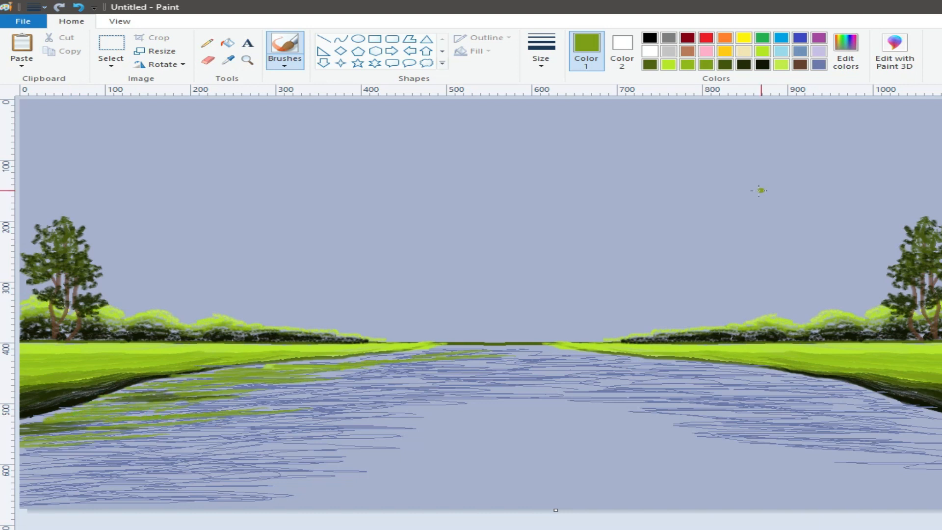
Darken the water reflections beside the left bank with very dark green and dark olive streaks
left_click(762, 64)
mouse_move(133, 434)
left_mouse_down()
mouse_move(95, 423)
mouse_move(121, 414)
mouse_move(35, 420)
mouse_move(227, 415)
mouse_move(86, 419)
left_mouse_up()
mouse_move(231, 396)
left_mouse_down()
mouse_move(123, 397)
mouse_move(46, 433)
mouse_move(160, 411)
mouse_move(54, 421)
left_mouse_up()
left_click(725, 64)
left_click_drag(179, 415, 47, 431)
left_click_drag(214, 394, 56, 413)
mouse_move(244, 398)
left_mouse_down()
mouse_move(184, 397)
mouse_move(318, 393)
mouse_move(250, 380)
mouse_move(112, 395)
left_mouse_up()
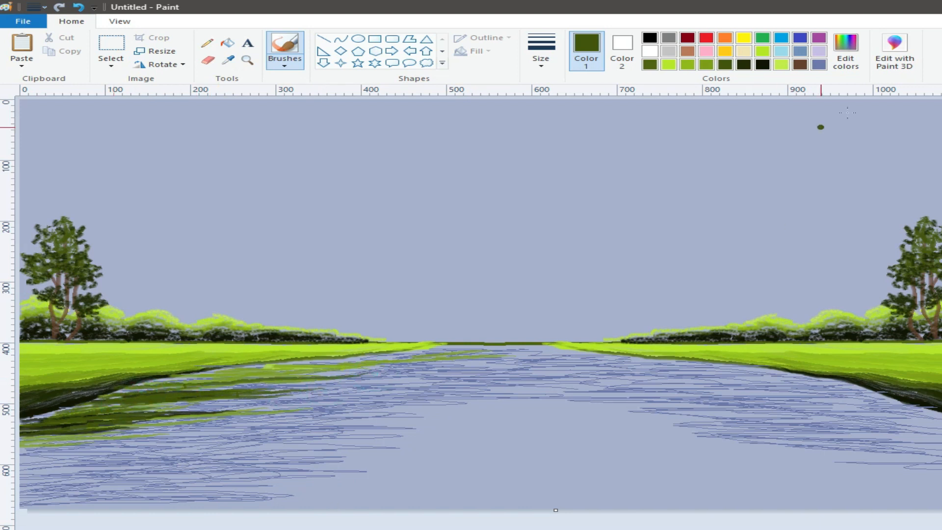
Pencil thin blue ripple lines over the green reflections and along the water's far edge
left_click(819, 65)
left_click(207, 43)
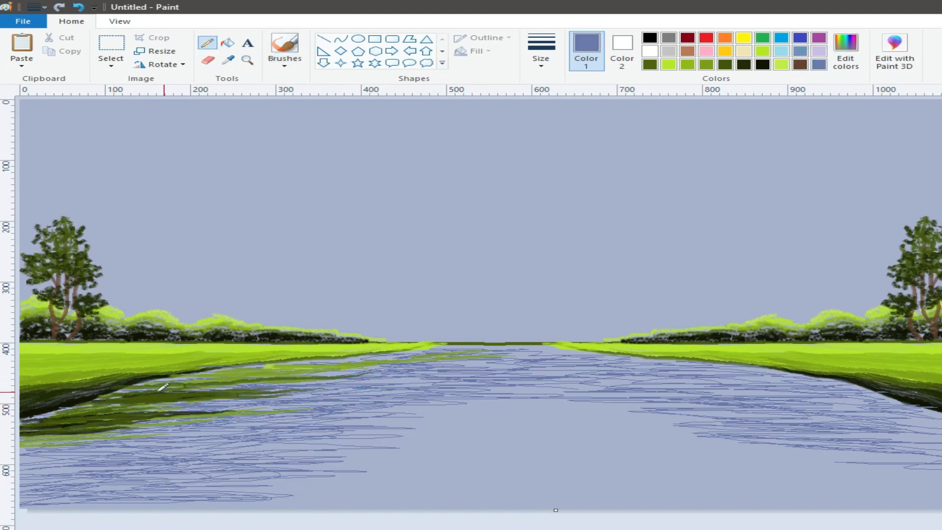
mouse_move(223, 406)
left_mouse_down()
mouse_move(70, 416)
mouse_move(134, 424)
mouse_move(120, 427)
mouse_move(278, 414)
mouse_move(154, 411)
mouse_move(224, 398)
mouse_move(129, 396)
mouse_move(158, 411)
mouse_move(100, 409)
mouse_move(357, 365)
left_mouse_up()
mouse_move(488, 357)
left_mouse_down()
mouse_move(512, 346)
mouse_move(575, 348)
left_mouse_up()
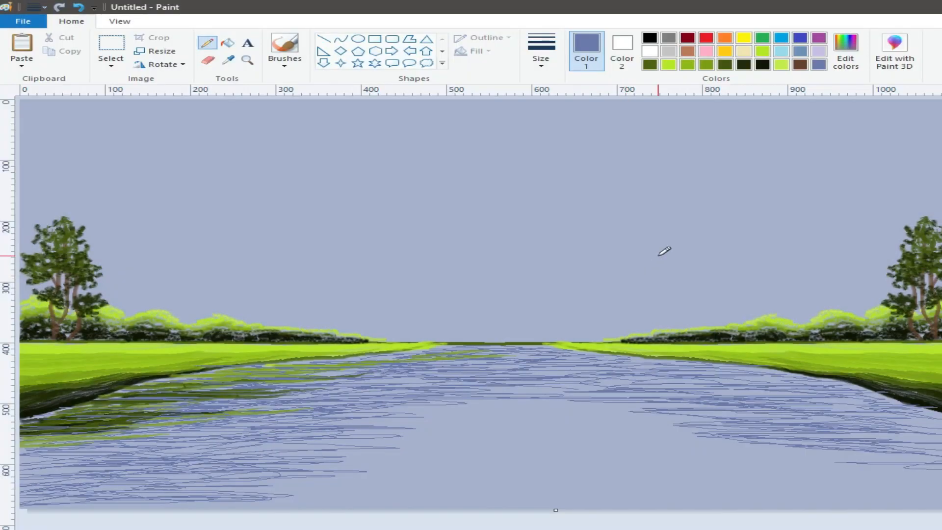
Mix a light orange (255, 157, 91) and draw a thick slanted line above the far water as the house's front roof edge
left_click(725, 45)
left_click(845, 49)
left_click_drag(722, 263, 724, 257)
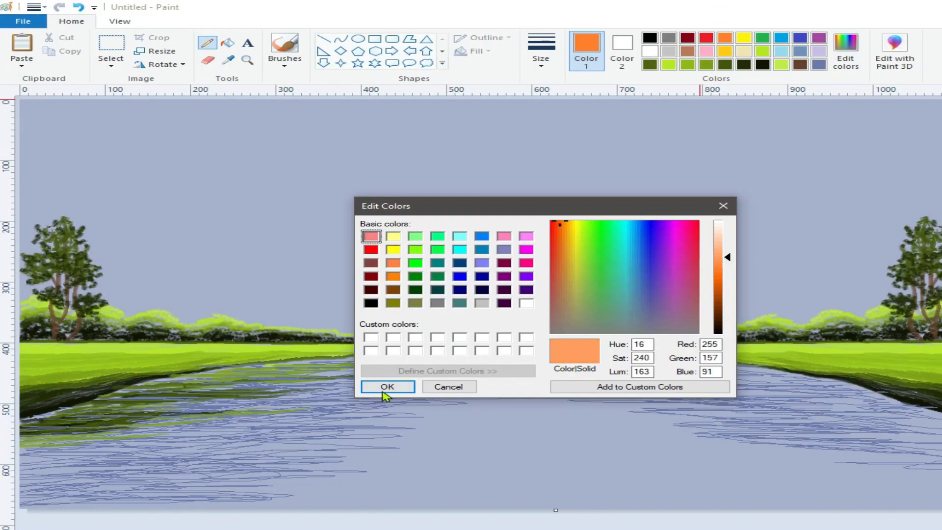
left_click(384, 387)
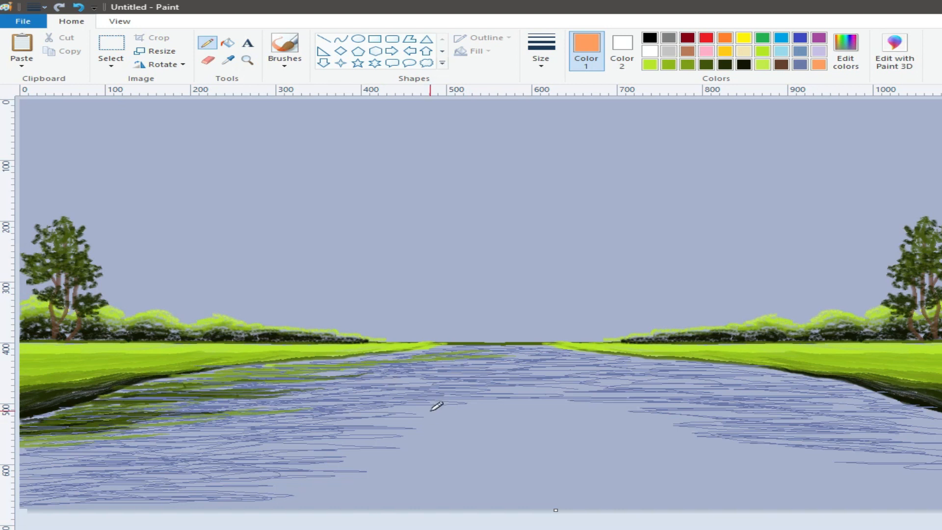
left_click(324, 39)
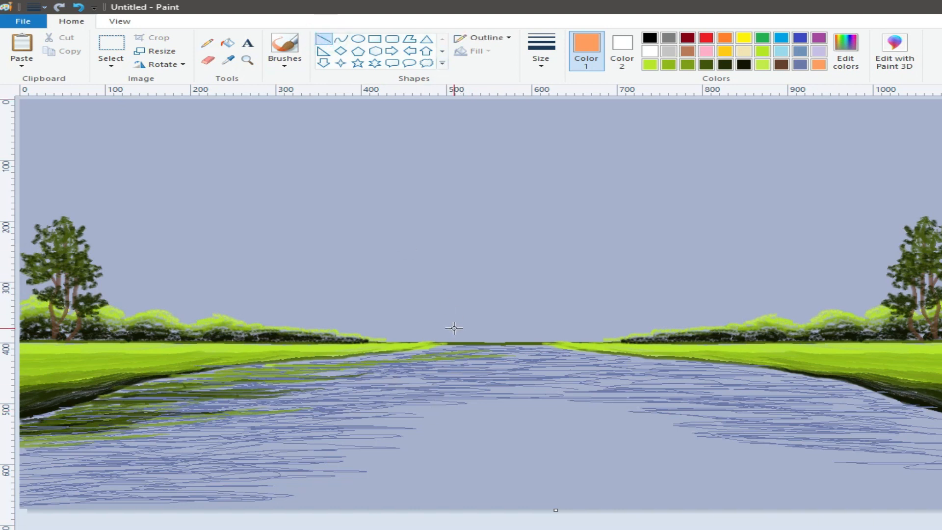
left_click_drag(450, 327, 394, 365)
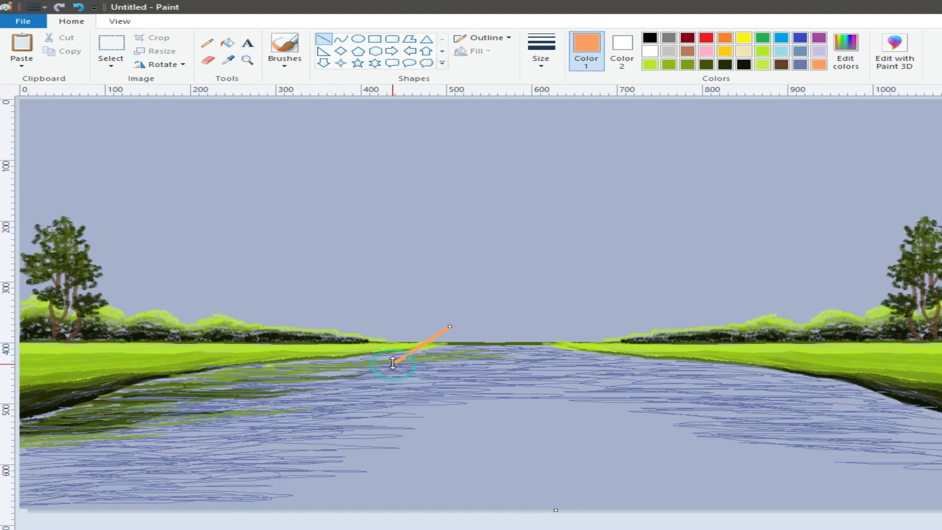
left_click_drag(453, 328, 394, 367)
left_click_drag(451, 329, 395, 368)
Draw a four-sided polygon beside the slanted edge as the roof slope, with solid light orange outline and fill
left_click(409, 39)
left_click(622, 50)
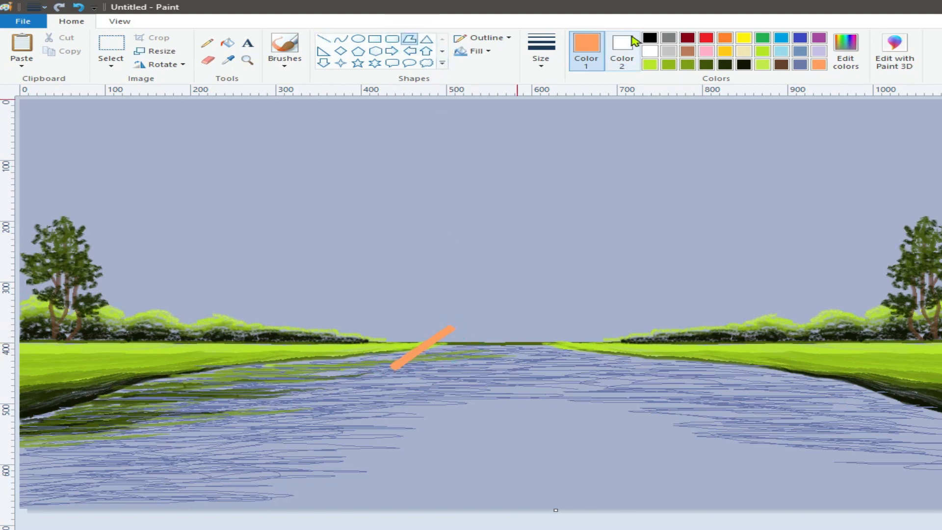
left_click(819, 64)
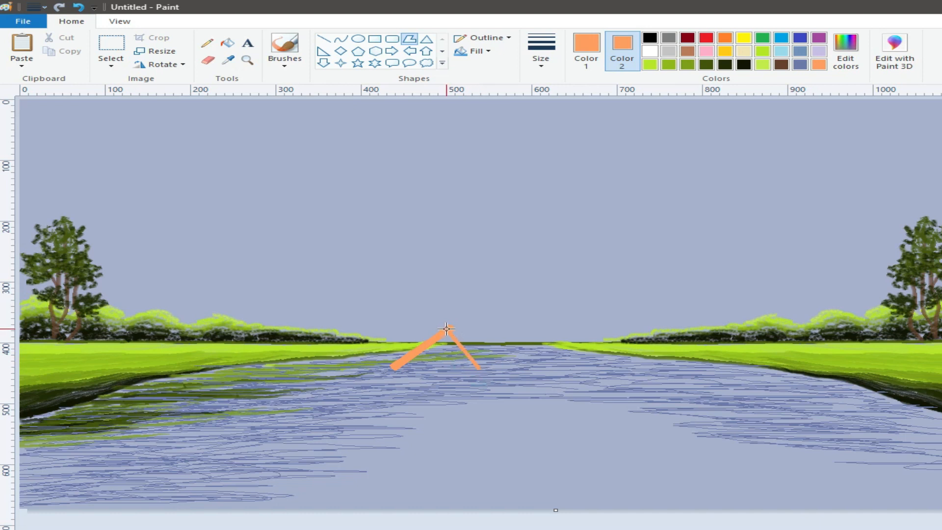
left_click(524, 329)
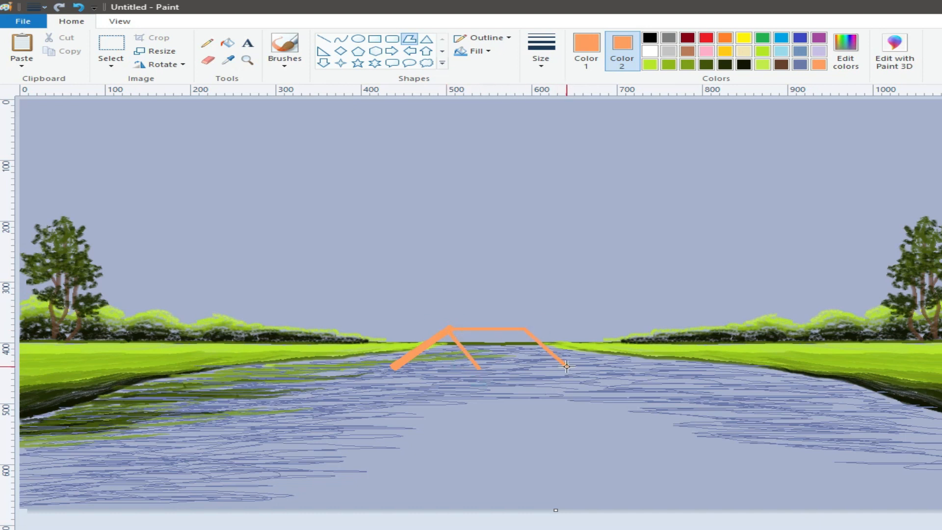
left_click(478, 367)
left_click(480, 51)
left_click(486, 80)
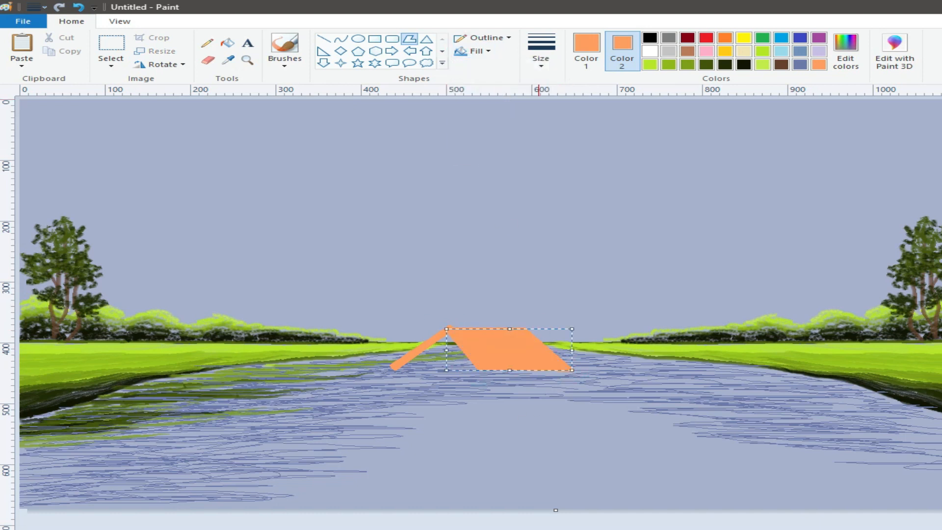
Draw vertical light orange lines down from the roof's lower corners as the house's wall posts
left_click(324, 38)
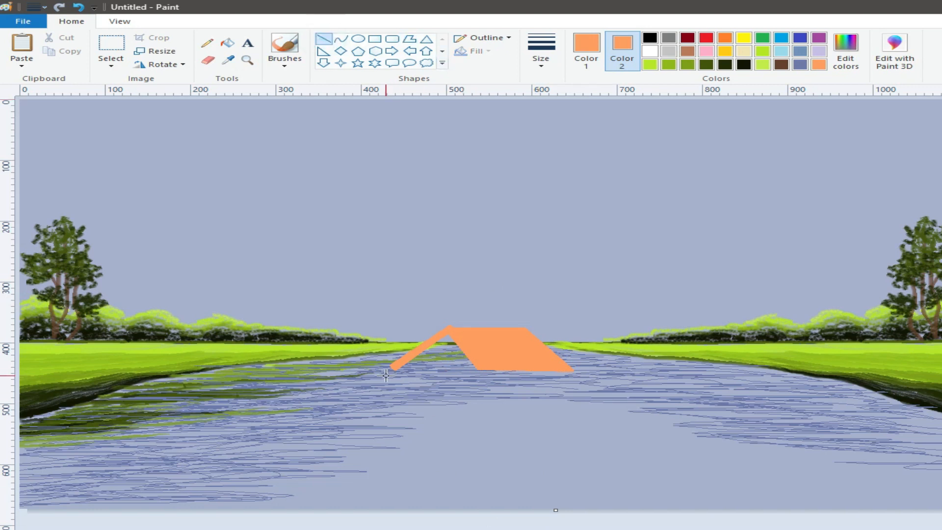
left_click_drag(478, 369, 476, 411)
left_click_drag(564, 372, 568, 404)
Mix a bright yellow (255, 255, 66) as the secondary colour
left_click(846, 49)
left_click(393, 263)
left_click(393, 250)
left_click(393, 236)
left_click(397, 251)
left_click(415, 250)
left_click(393, 236)
left_click(725, 265)
left_click(387, 387)
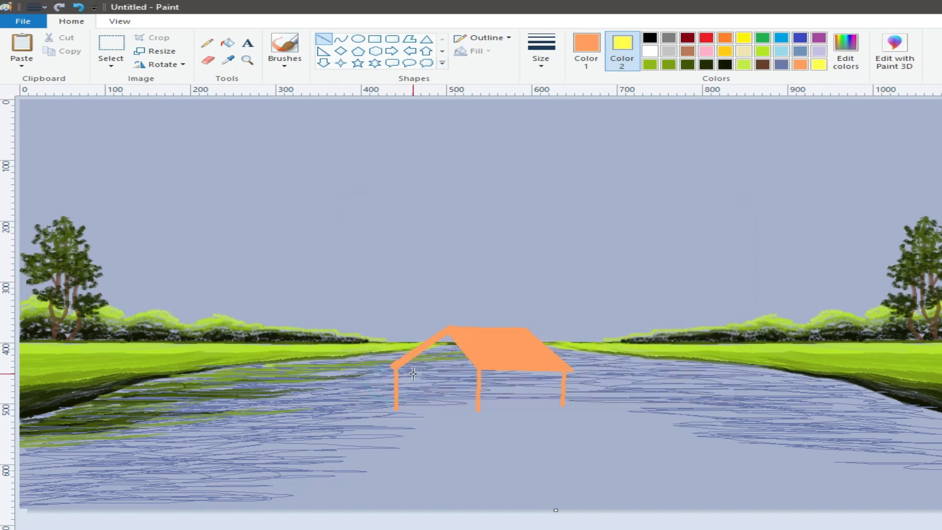
Cover the roof slope with a yellow-filled, thin-outlined polygon whose lower edge zigzags along the eaves like thatch
left_click(410, 39)
left_click(540, 52)
left_click(542, 83)
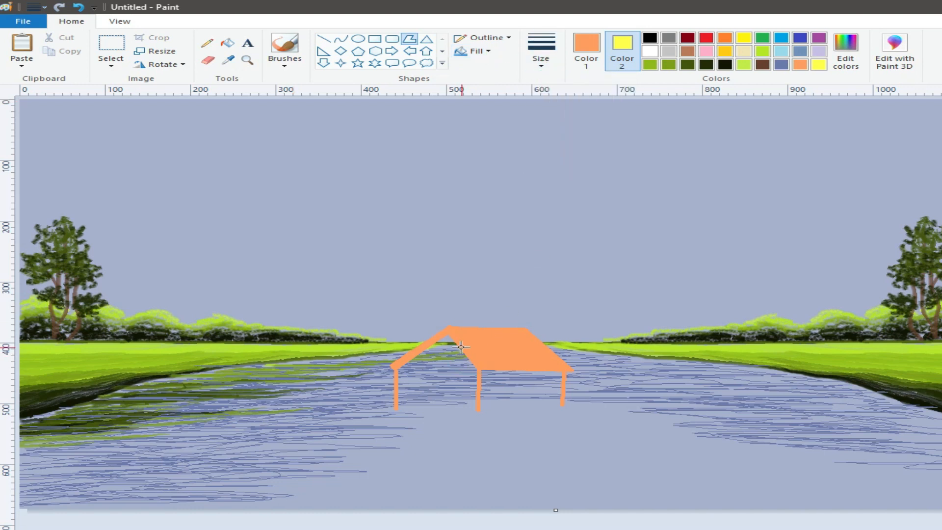
left_click(591, 39)
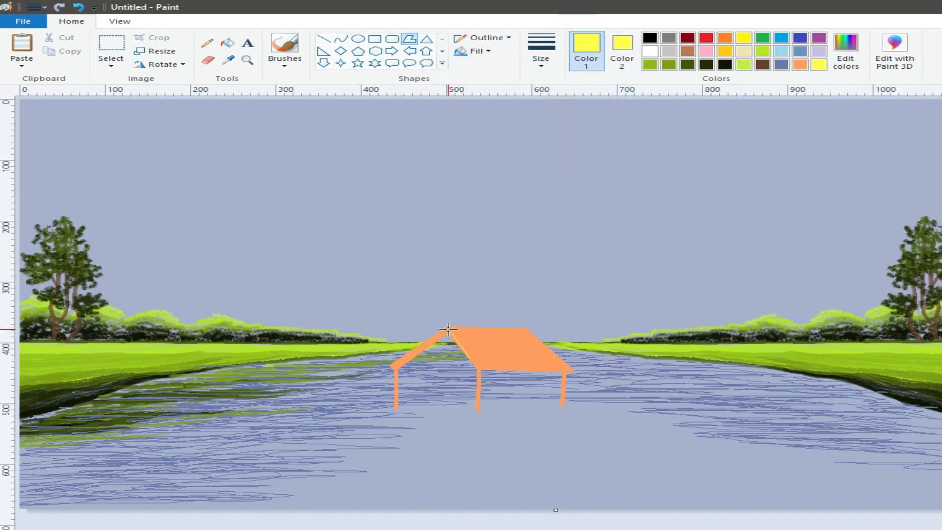
left_click(2, 411)
left_click(78, 7)
left_click(472, 362)
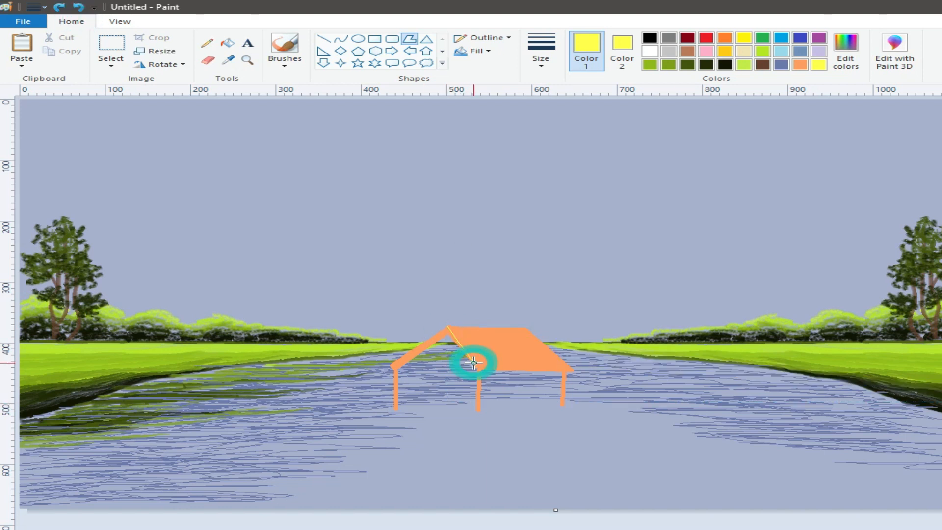
left_click(488, 367)
left_click(499, 367)
left_click(483, 347)
left_click(507, 370)
left_click(492, 344)
left_click(522, 372)
left_click(496, 344)
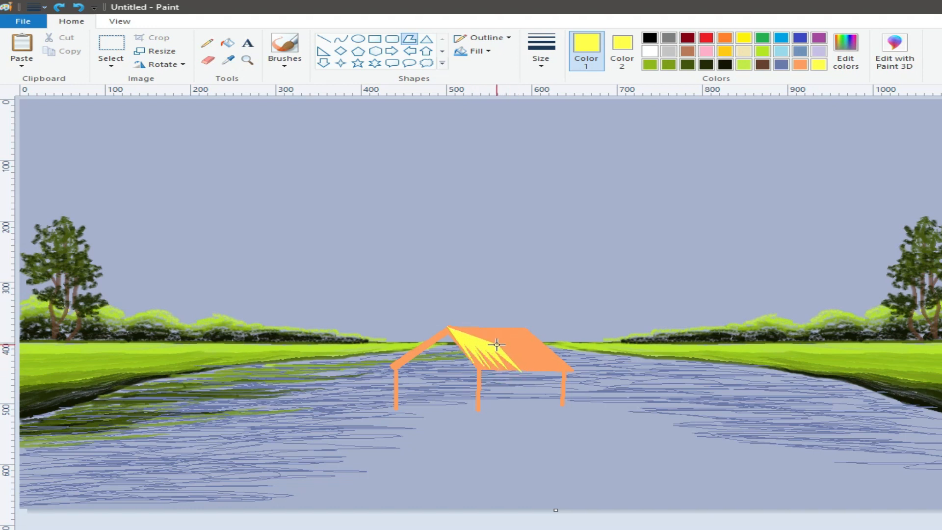
left_click(529, 372)
left_click(505, 345)
left_click(535, 370)
left_click(509, 342)
left_click(549, 370)
left_click(522, 346)
left_click(555, 369)
left_click(527, 346)
left_click(562, 367)
left_click(536, 345)
left_click(567, 367)
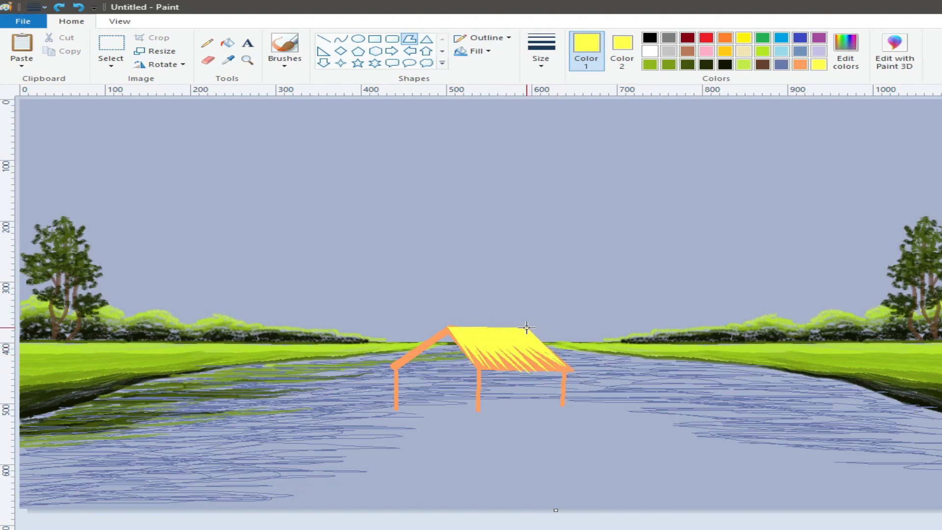
Draw the gabled front wall as a polygon outlined in orange (255, 131, 6) and fill it with the same orange
left_click(410, 39)
left_click(844, 51)
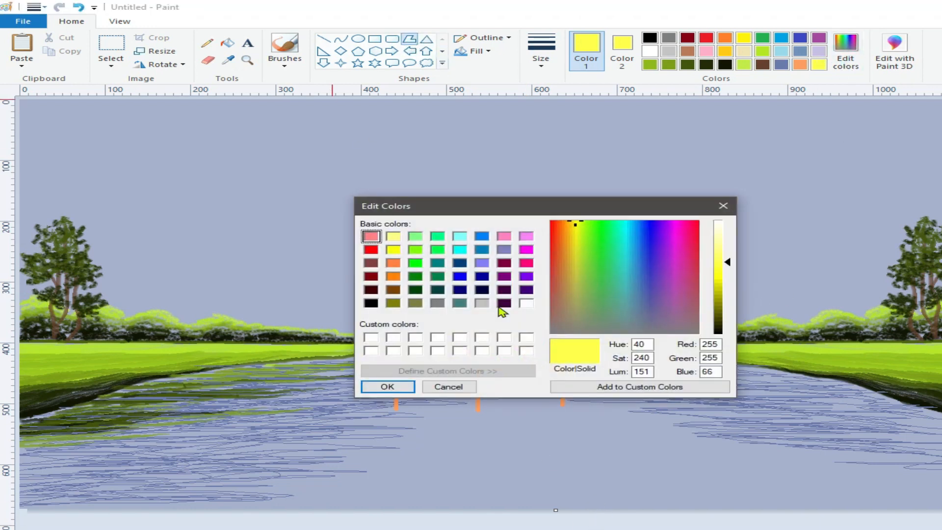
left_click(393, 276)
left_click_drag(727, 277, 727, 275)
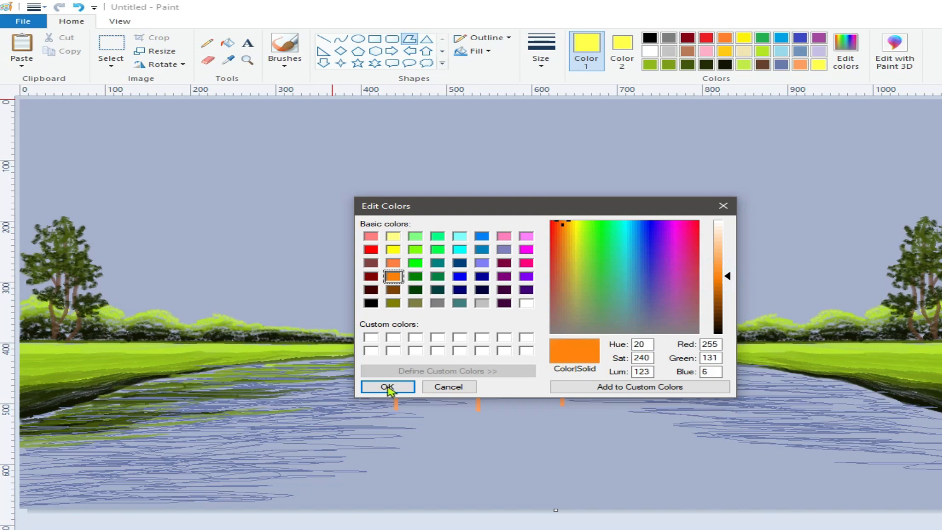
left_click(387, 386)
left_click_drag(478, 409, 479, 374)
double_click(479, 373)
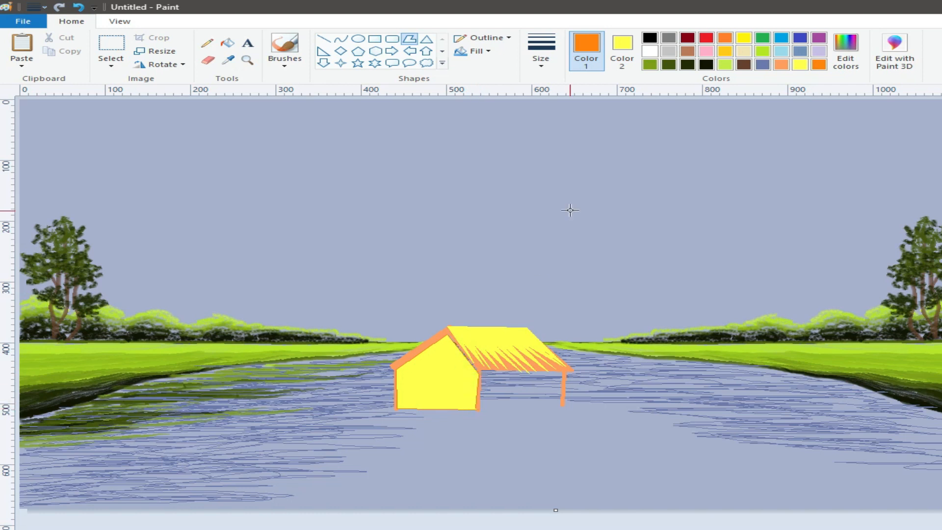
left_click(227, 43)
left_click(430, 383)
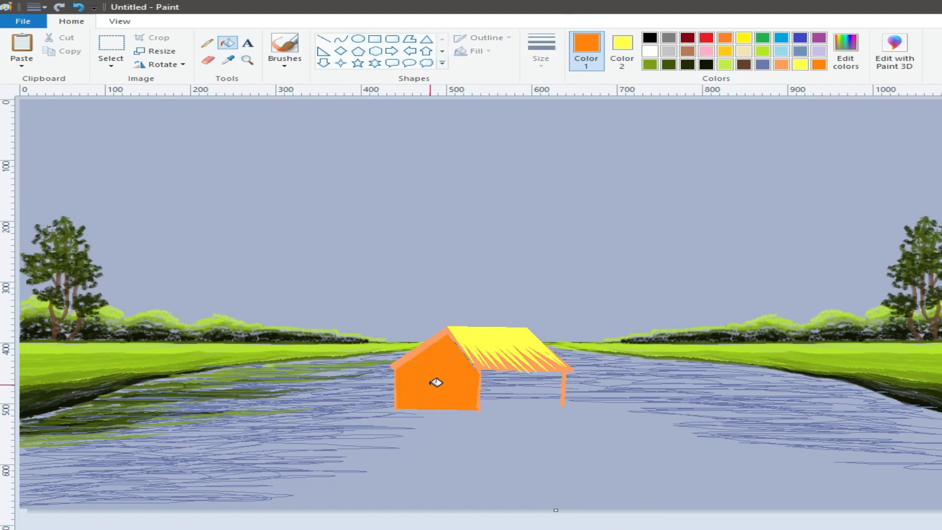
Draw the side wall as a polygon below the eaves and fill it with a darker orange
left_click(409, 39)
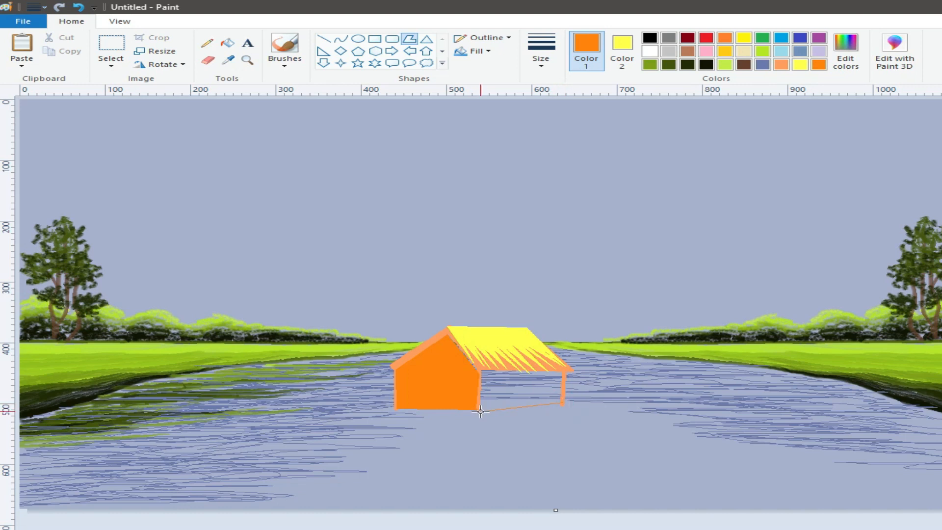
double_click(479, 412)
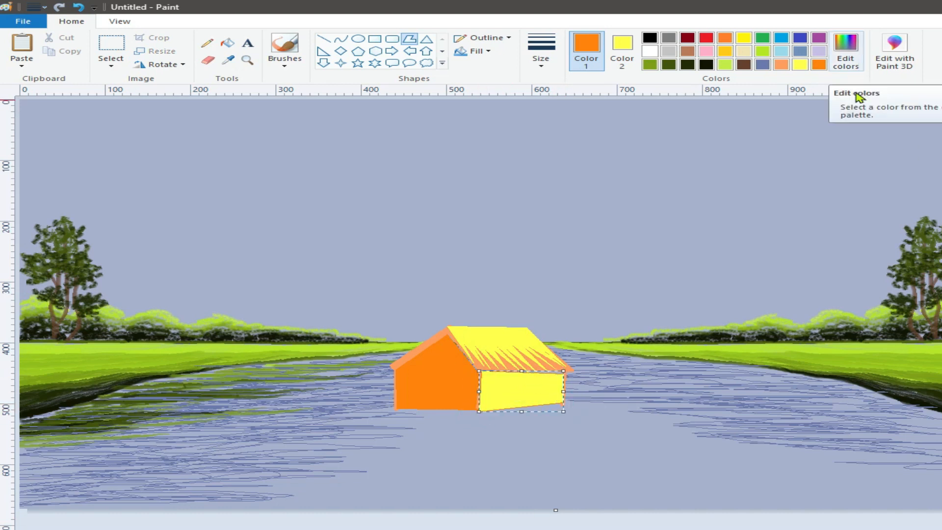
left_click(845, 49)
left_click(718, 289)
left_click(388, 386)
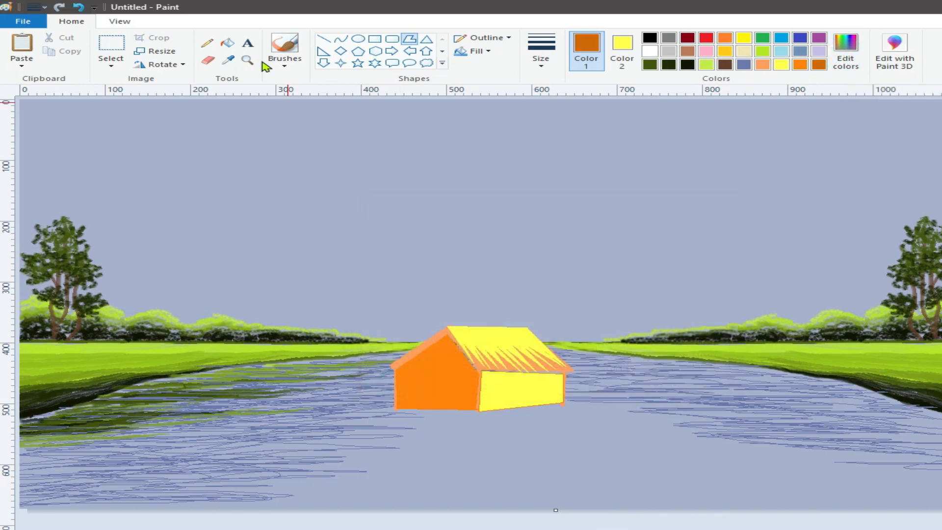
left_click(228, 43)
left_click(517, 391)
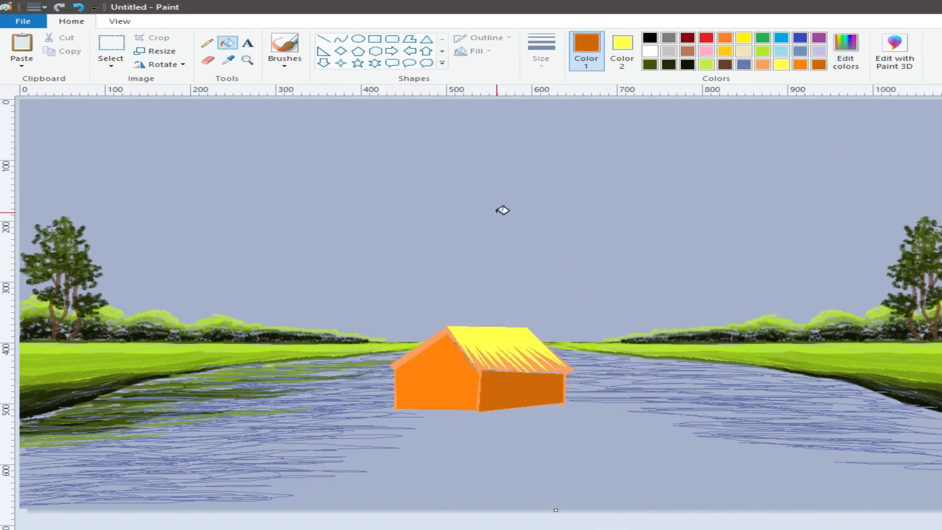
Draw a small rectangular window on the front wall with a black outline and orange fill
left_click(650, 38)
left_click(725, 39)
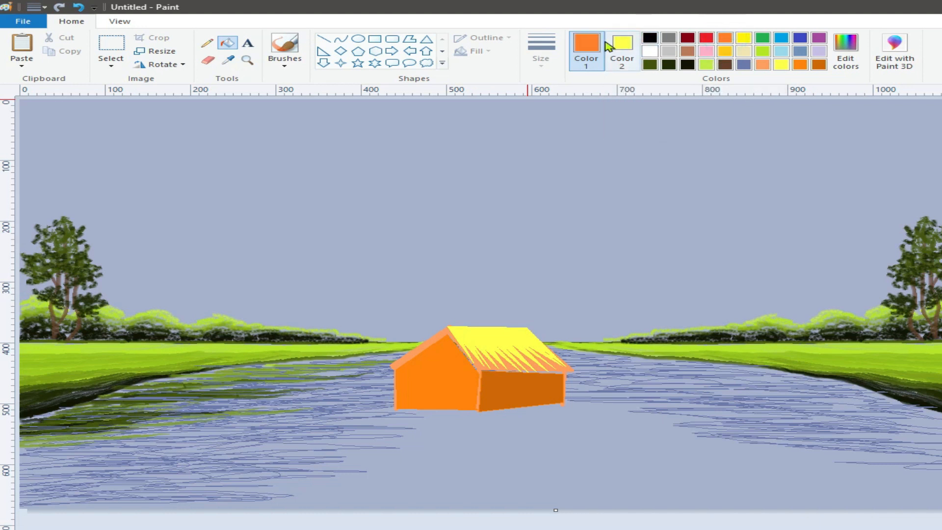
left_click(650, 38)
left_click(622, 49)
left_click(725, 40)
scroll(726, 43, "down", 1)
left_click(70, 22)
left_click(374, 39)
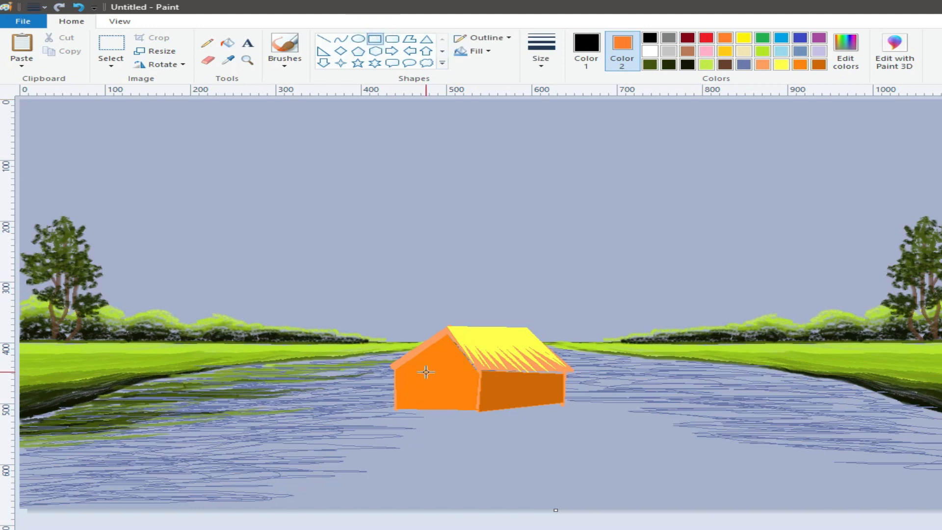
left_click_drag(439, 389, 445, 395)
Draw vertical black bars inside the front wall's window with the Line tool
left_click(541, 49)
left_click(550, 111)
left_click(322, 38)
left_click_drag(434, 379, 437, 397)
Draw an unfilled brown rectangle around the barred window as its frame
left_click(687, 53)
left_click(689, 54)
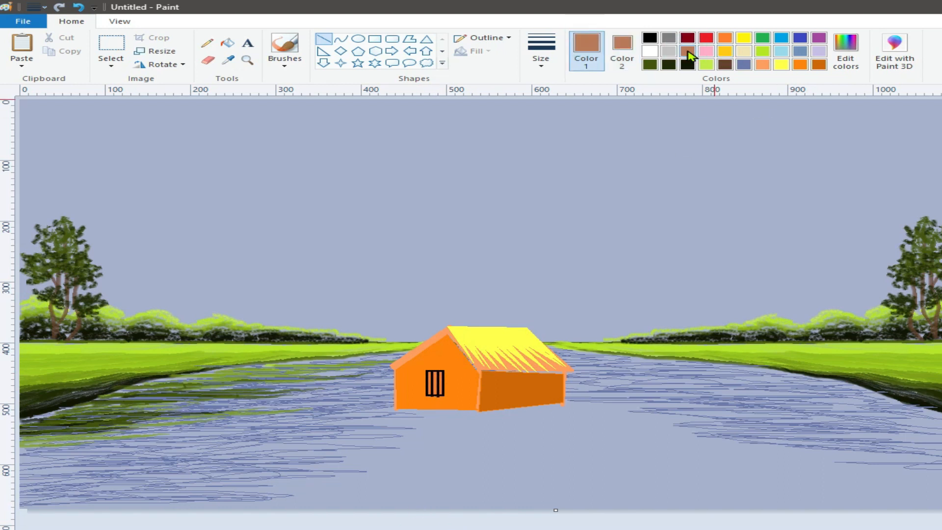
left_click(373, 43)
left_click(482, 52)
left_click(486, 66)
mouse_move(428, 372)
left_mouse_down()
mouse_move(446, 397)
mouse_move(424, 368)
left_mouse_up()
left_click(541, 54)
left_click(559, 116)
left_click(497, 196)
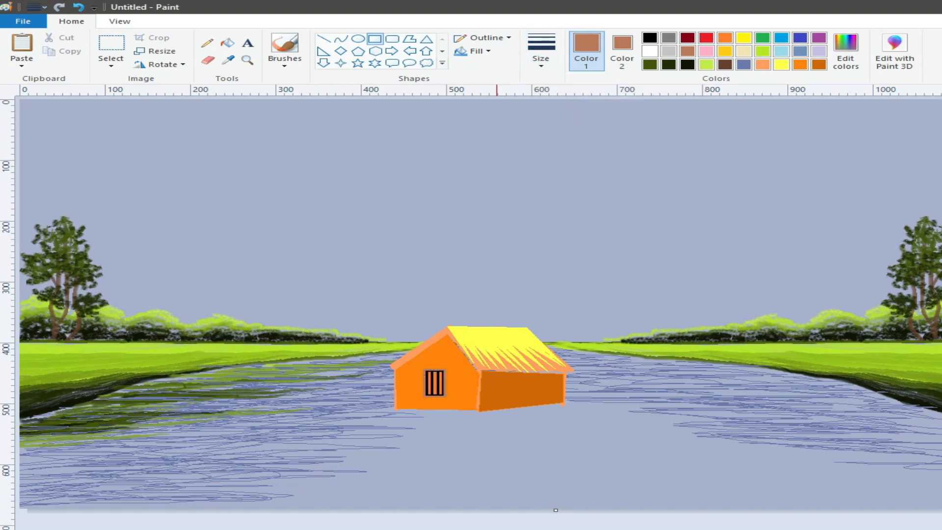
Draw a door outline on the side wall as an unfilled rectangle and colour it a darker brown
left_click_drag(516, 387, 525, 407)
left_click(850, 51)
left_click(720, 297)
left_click(403, 387)
key("Escape")
Shade the inside of the door with brush strokes in a very dark brown
left_click(284, 62)
left_click(285, 112)
left_click(847, 52)
left_click(719, 314)
left_click(402, 387)
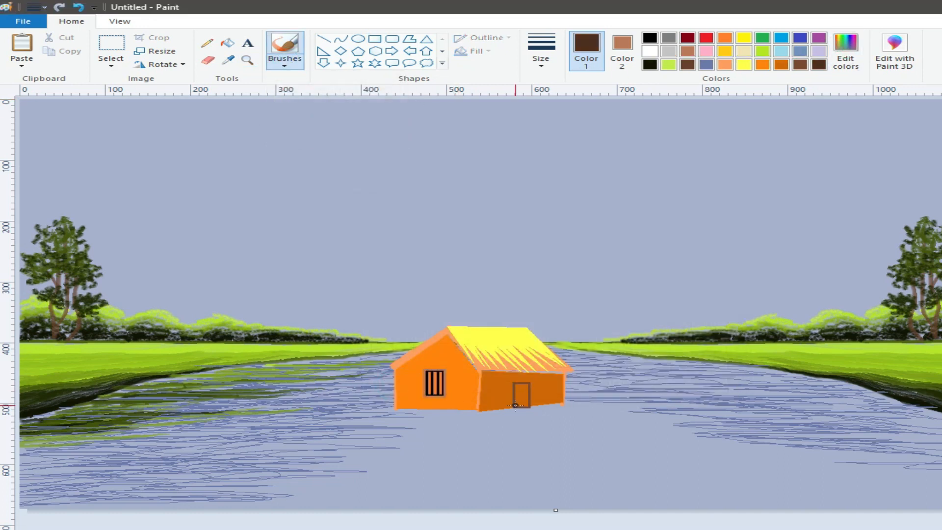
left_click(540, 58)
left_click(541, 126)
mouse_move(519, 387)
left_mouse_down()
mouse_move(513, 405)
mouse_move(517, 393)
left_mouse_up()
Draw dark brown lines along the base of both walls and a thicker light brown line beneath the front wall's base
left_click(324, 38)
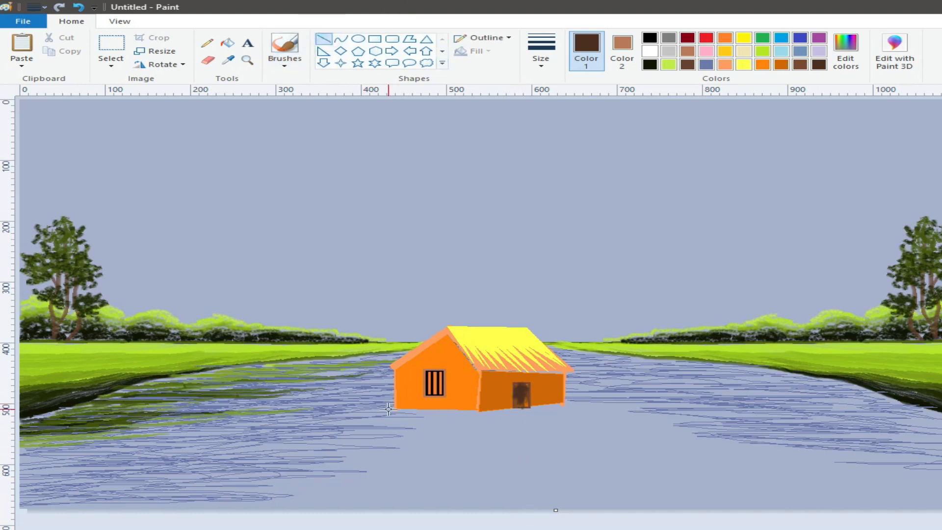
mouse_move(393, 404)
left_mouse_down()
mouse_move(482, 411)
mouse_move(392, 401)
left_mouse_up()
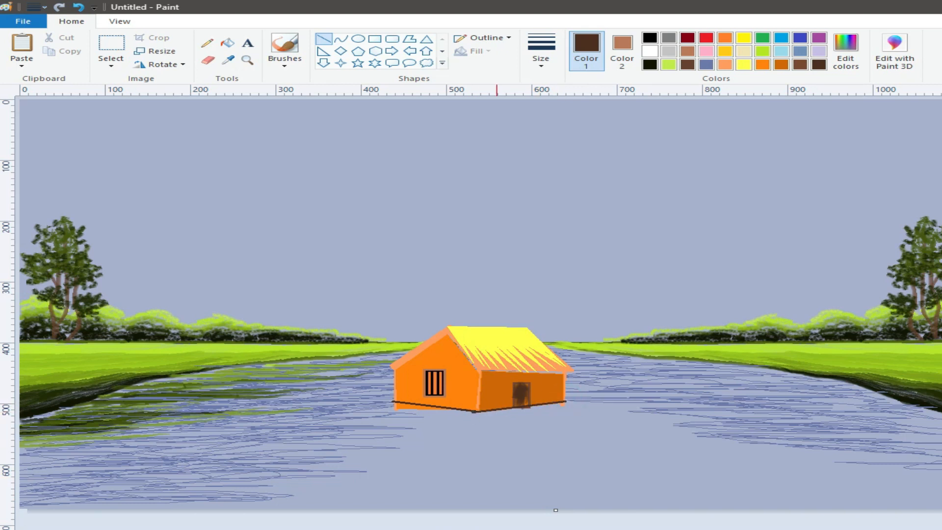
left_click(845, 50)
left_click(720, 273)
left_click(387, 387)
left_click(541, 49)
left_click(559, 161)
left_click_drag(391, 404, 470, 414)
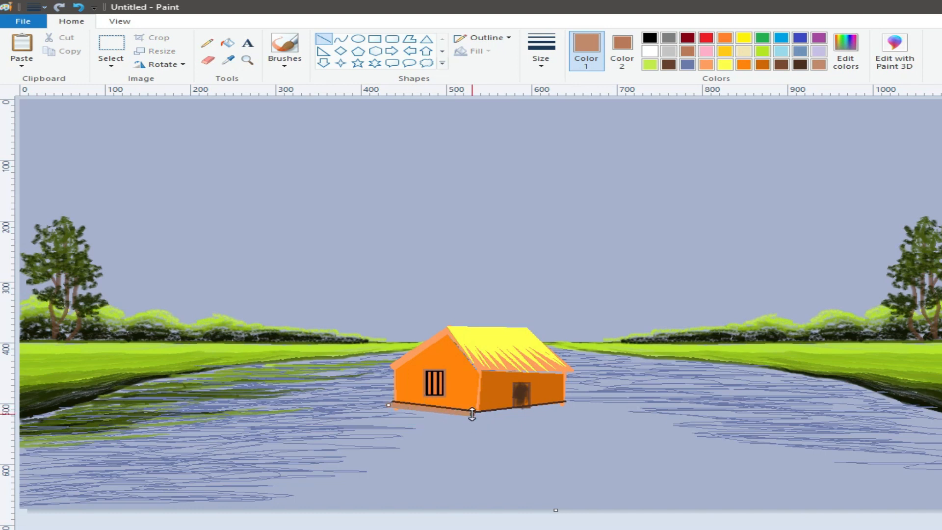
Draw the light brown base line beneath the side wall and edge the whole base underneath with thinner, darker brown lines
left_click_drag(573, 402, 474, 415)
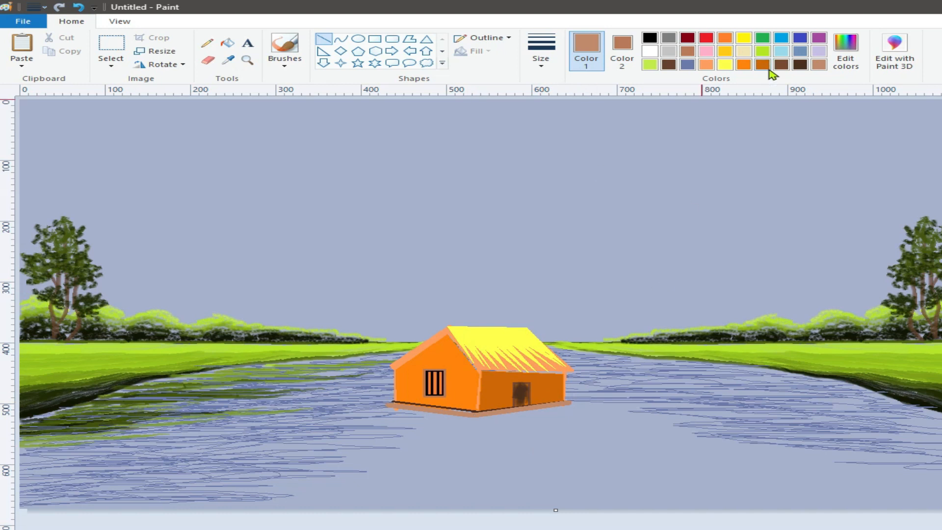
left_click(845, 49)
left_click_drag(730, 275, 730, 296)
left_click(386, 387)
left_click(541, 49)
left_click(553, 111)
left_click_drag(385, 406, 475, 417)
left_click_drag(574, 403, 472, 418)
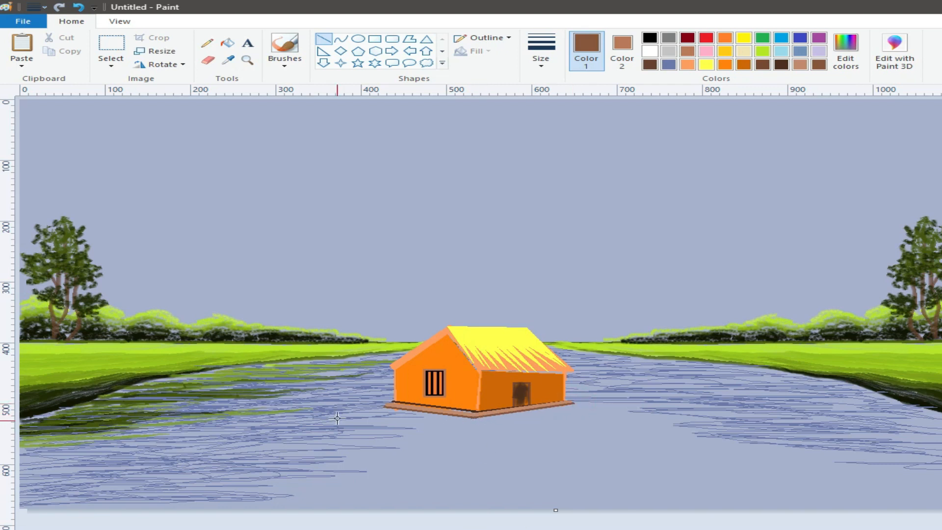
left_click(541, 49)
left_click(556, 87)
left_click(420, 525)
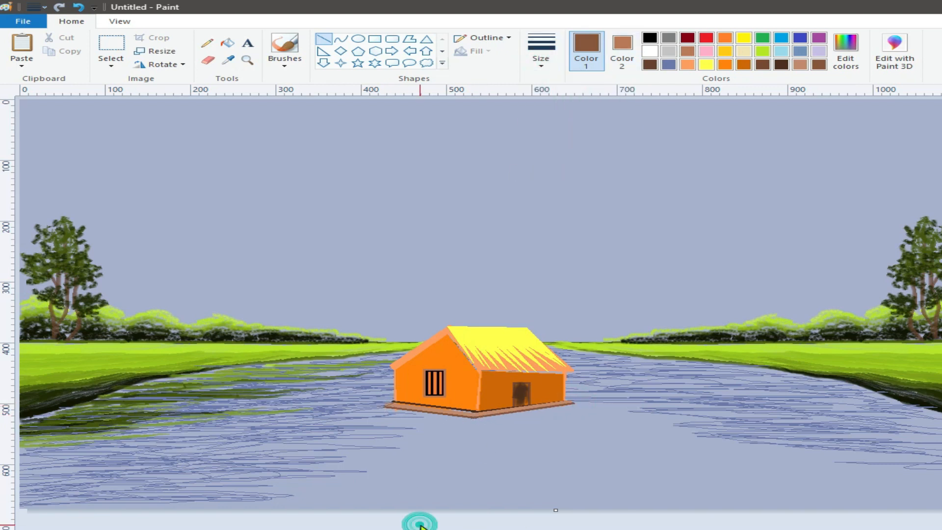
left_click(547, 527)
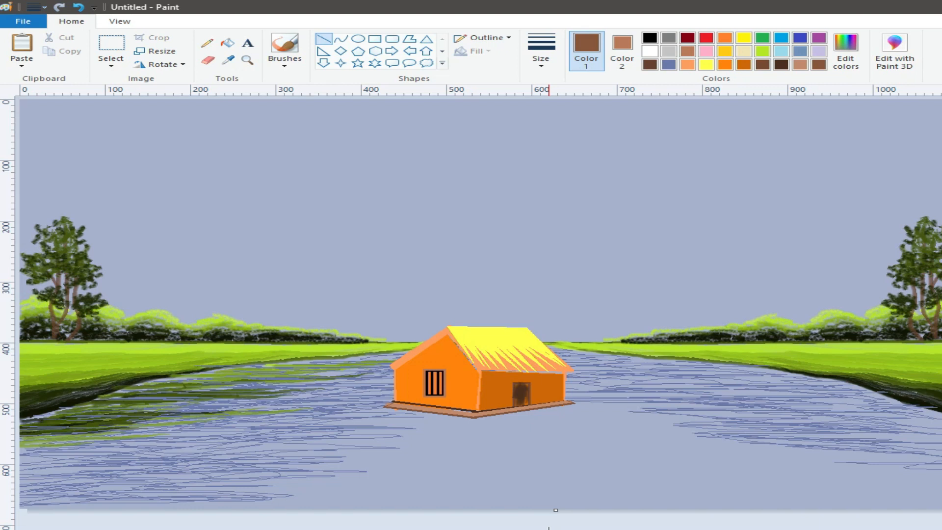
Set the background colour to white, trace the whole house with a free-form selection and copy it
left_click(622, 49)
left_click(650, 51)
left_click(111, 66)
left_click(147, 104)
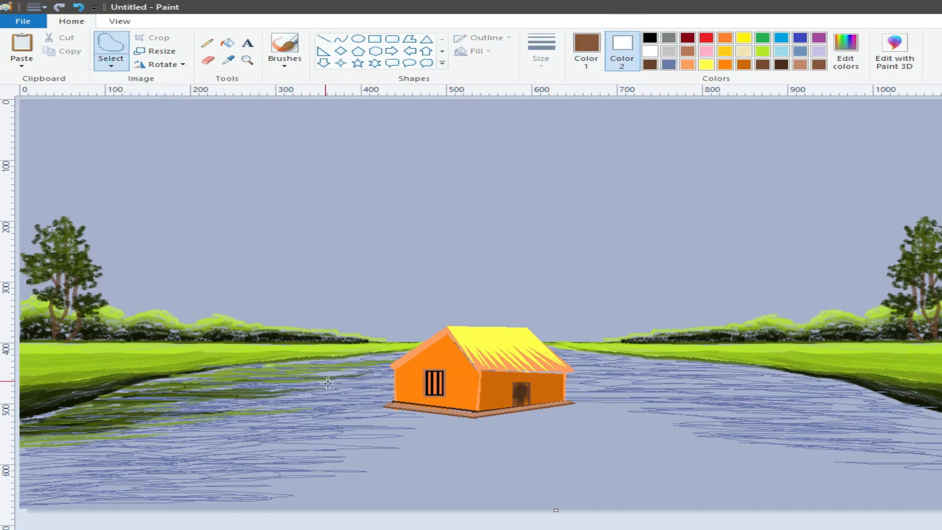
left_click_drag(473, 420, 392, 409)
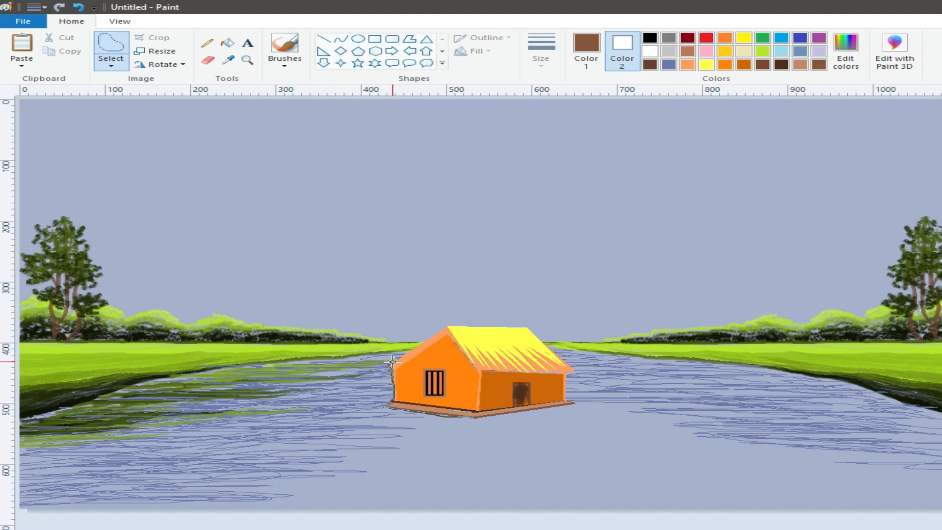
left_click_drag(421, 341, 445, 328)
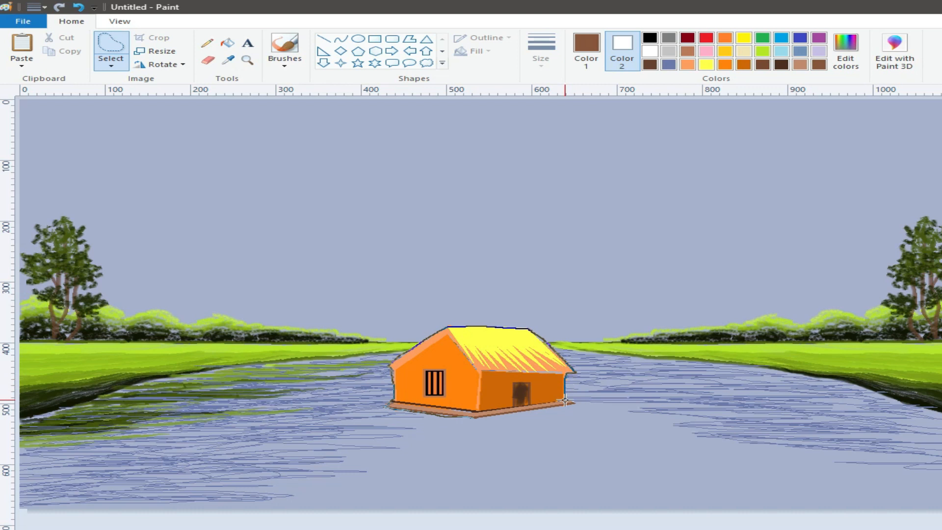
left_click_drag(568, 406, 472, 420)
right_click(466, 378)
left_click(496, 402)
Paste a horizontally flipped, enlarged copy of the house to the right of the original, overlapping it in front
left_click(15, 62)
left_click(45, 79)
left_click(111, 66)
left_click(168, 91)
left_click(162, 64)
left_click(174, 132)
left_click_drag(116, 115, 612, 313)
left_click(633, 385)
left_click(620, 376)
left_click_drag(620, 376, 629, 394)
left_click_drag(627, 331, 627, 321)
Redraw the right gable edge of the front house's roof with a thick line in the roof trim's sampled light orange
left_click(324, 38)
left_click(228, 59)
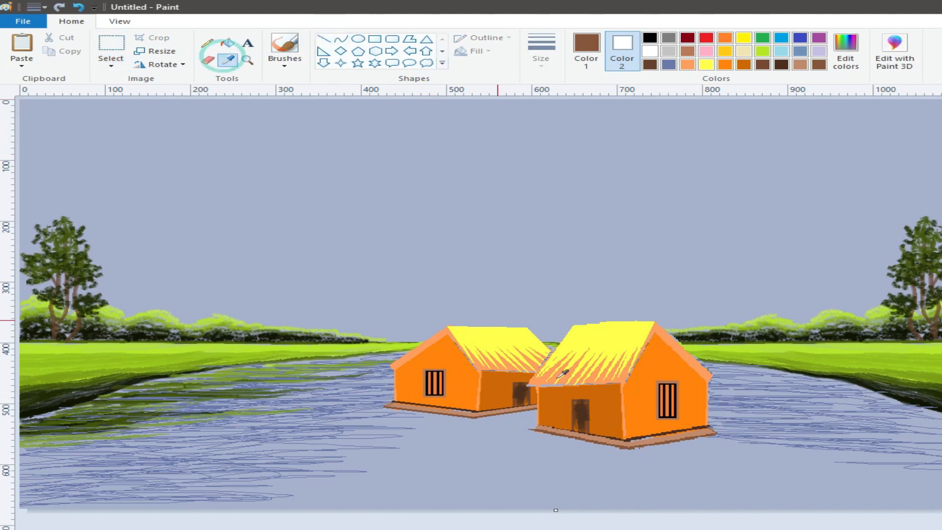
left_click(654, 323)
left_click(540, 49)
left_click(586, 154)
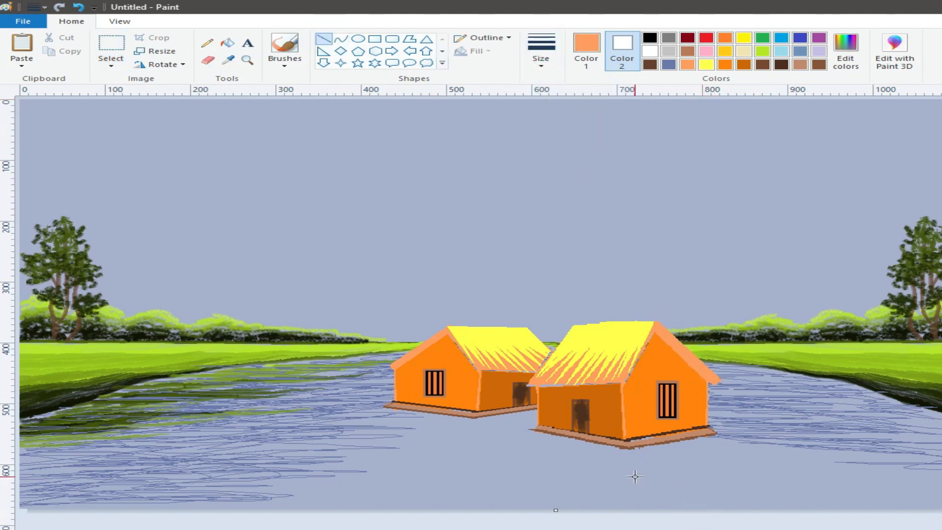
Repair the front house's base with sampled light brown lines and draw very dark brown lines along the foot of both walls
left_click(229, 60)
left_click(691, 435)
mouse_move(717, 431)
left_mouse_down()
mouse_move(629, 443)
mouse_move(539, 427)
left_mouse_up()
left_click(228, 60)
left_click(671, 431)
left_click(540, 51)
left_click(552, 99)
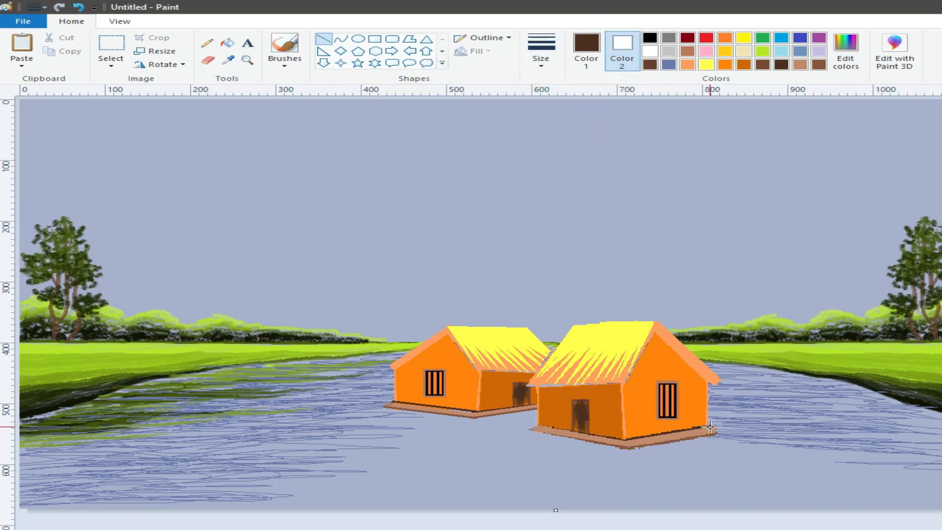
left_click_drag(538, 425, 625, 439)
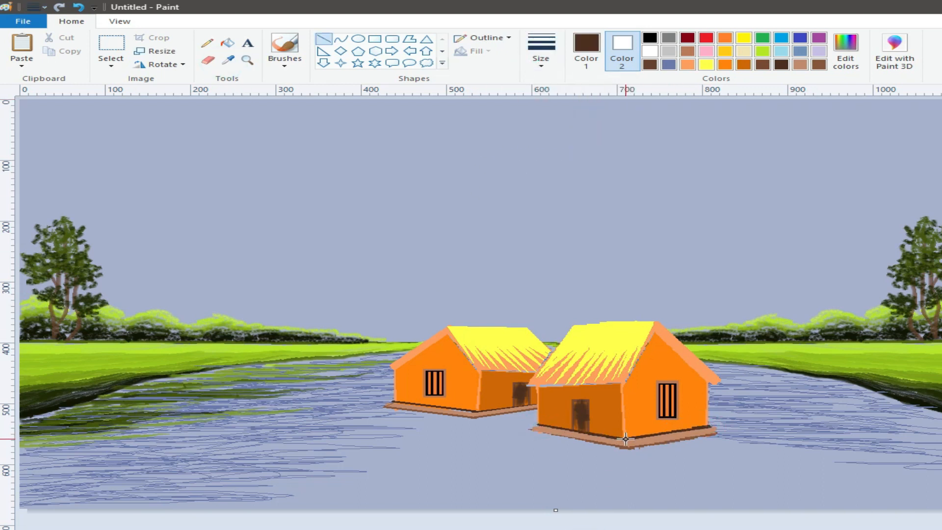
Edge the front house's base underneath with medium brown lines and connect its outer corners to the walls with thinner lines
left_click(229, 60)
left_click(629, 448)
left_click_drag(718, 433, 630, 449)
left_click_drag(530, 431, 628, 447)
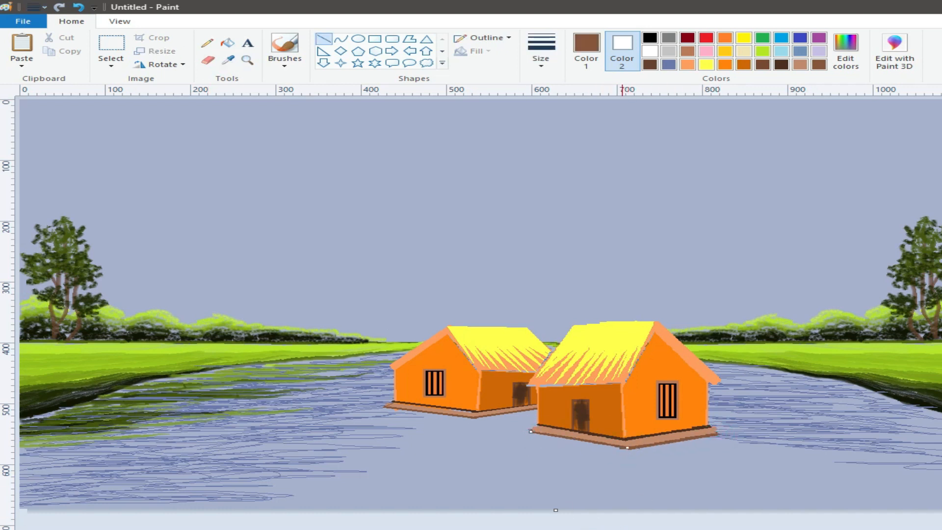
left_click_drag(524, 432, 633, 450)
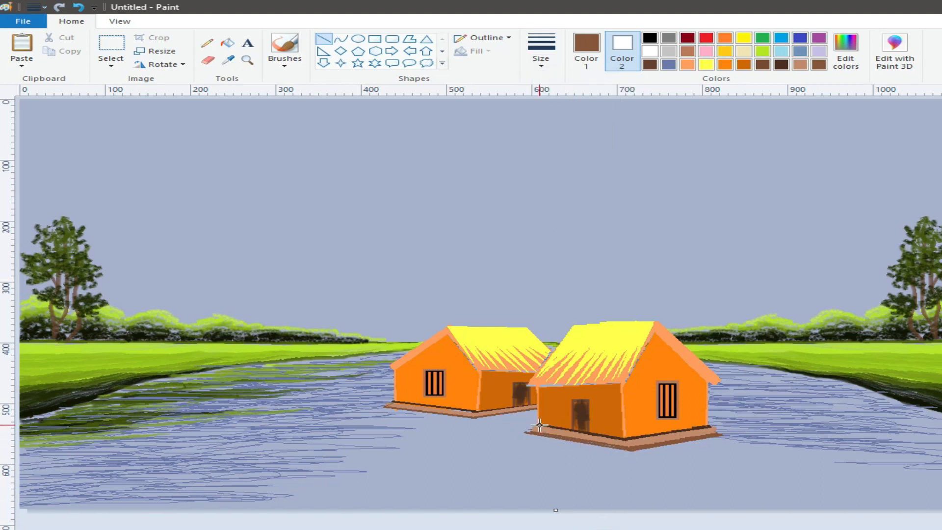
left_click(541, 58)
left_click(541, 109)
left_click_drag(710, 427, 723, 435)
left_click(681, 529)
Mix a very pale pink and paint the ground in front of both houses with wide brush strokes
left_click(706, 51)
left_click(586, 49)
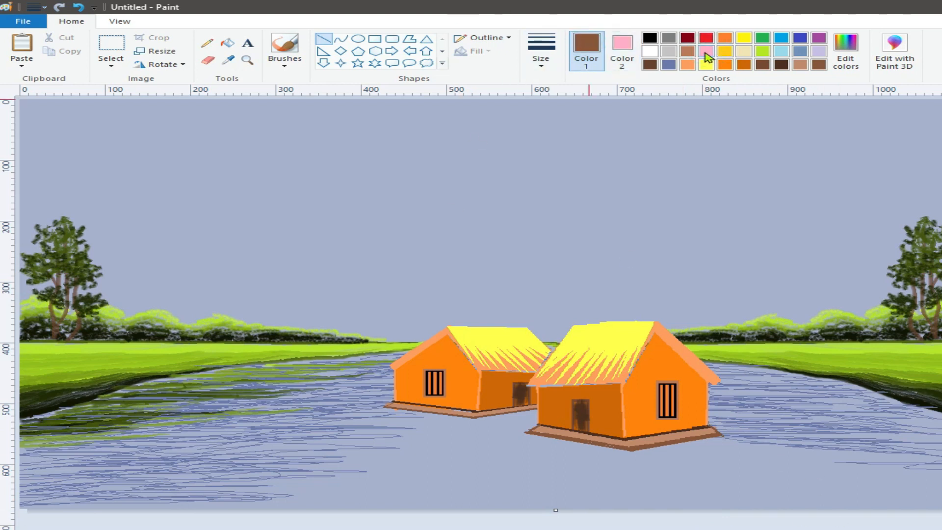
left_click(706, 51)
left_click(845, 49)
left_click(387, 387)
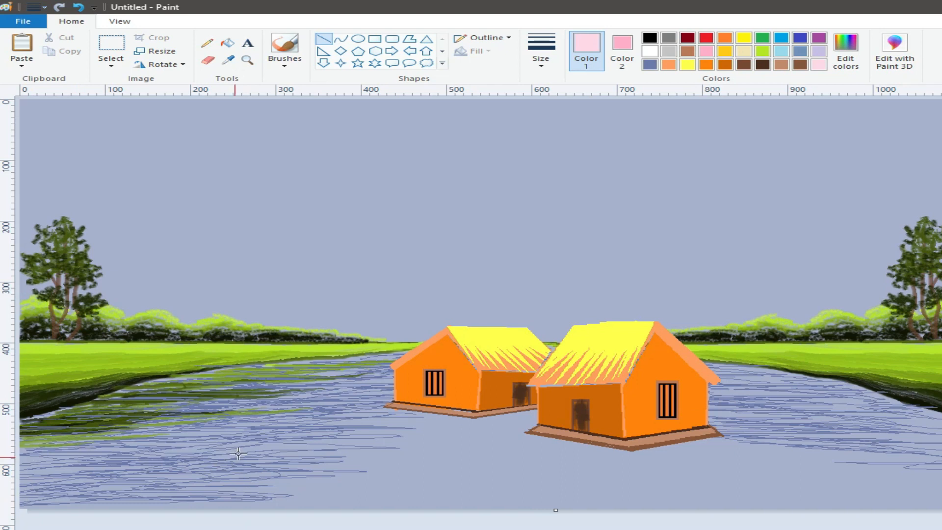
left_click(284, 58)
left_click(284, 132)
left_click(541, 49)
left_click(540, 167)
mouse_move(420, 488)
left_mouse_down()
mouse_move(432, 498)
mouse_move(377, 496)
left_mouse_up()
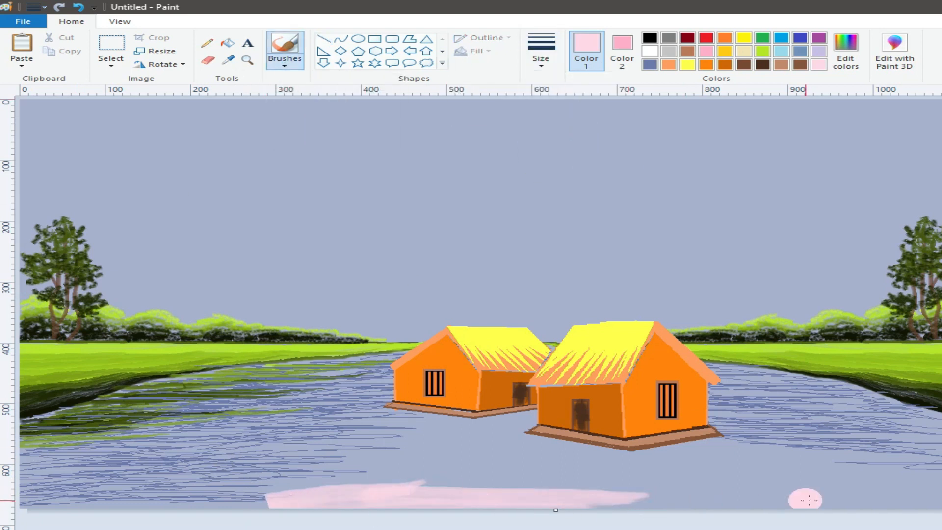
left_click_drag(938, 500, 566, 499)
mouse_move(566, 499)
left_mouse_down()
mouse_move(930, 500)
mouse_move(672, 471)
mouse_move(934, 488)
mouse_move(648, 458)
mouse_move(940, 489)
mouse_move(725, 445)
mouse_move(932, 479)
mouse_move(239, 495)
mouse_move(382, 454)
mouse_move(387, 466)
mouse_move(473, 492)
mouse_move(455, 448)
mouse_move(386, 423)
mouse_move(449, 450)
left_mouse_up()
Fill the remaining gap below the houses with pale pink and brush over the ground's uneven patches down to the canvas edge
left_click(228, 45)
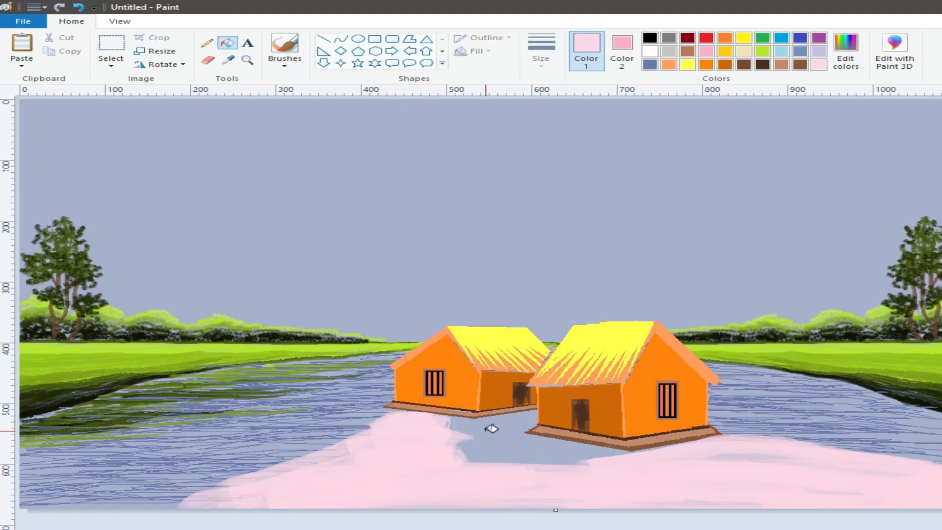
left_click(491, 428)
left_click(285, 44)
left_click_drag(543, 468, 556, 467)
left_click_drag(758, 461, 710, 462)
mouse_move(642, 498)
left_mouse_down()
mouse_move(167, 500)
mouse_move(347, 474)
mouse_move(314, 456)
mouse_move(363, 429)
mouse_move(206, 486)
mouse_move(376, 439)
mouse_move(316, 437)
mouse_move(406, 420)
mouse_move(392, 420)
mouse_move(309, 431)
mouse_move(264, 449)
mouse_move(368, 435)
mouse_move(435, 441)
mouse_move(185, 500)
left_mouse_up()
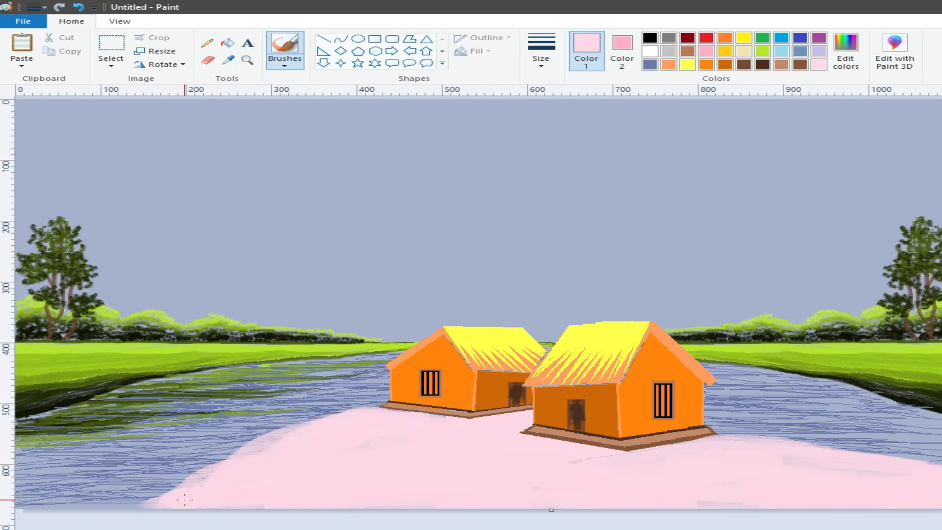
Mix a light green from the sampled bush colour and brush a grass strip along the left edge of the pink ground
left_click(228, 60)
left_click(148, 331)
left_click(846, 52)
left_click(725, 257)
left_click(388, 388)
left_click(284, 61)
left_click(540, 59)
left_click(562, 173)
mouse_move(237, 482)
left_mouse_down()
mouse_move(198, 506)
mouse_move(224, 494)
mouse_move(180, 496)
mouse_move(247, 471)
mouse_move(208, 472)
mouse_move(300, 439)
left_mouse_up()
left_click(351, 431)
left_click_drag(374, 412, 315, 432)
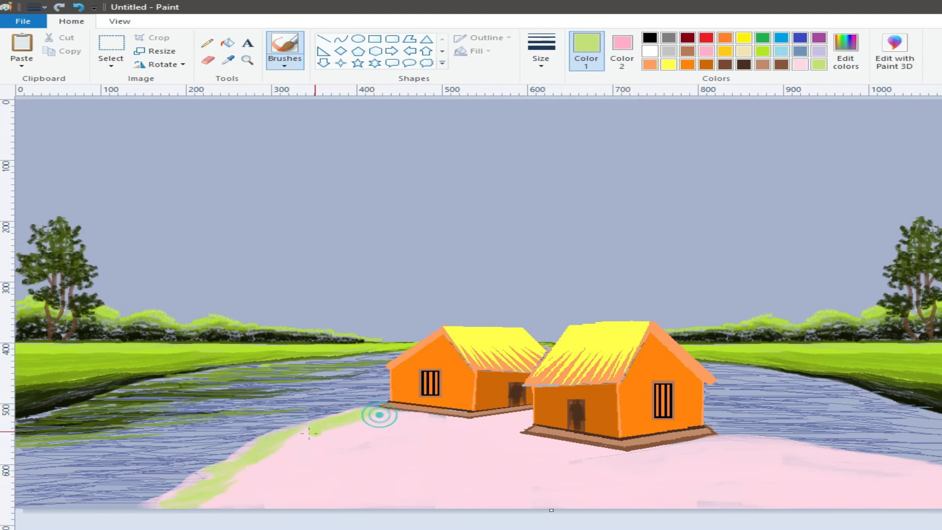
mouse_move(189, 499)
left_mouse_down()
mouse_move(232, 494)
mouse_move(235, 502)
mouse_move(281, 459)
left_mouse_up()
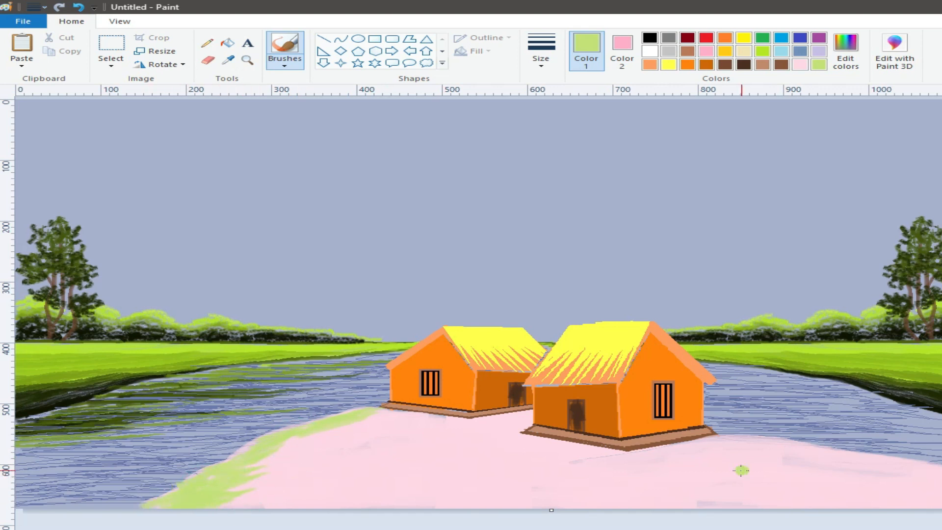
Paint light green grass over the right side of the pink ground and widen the grass strip on the left side
left_click_drag(722, 436, 873, 456)
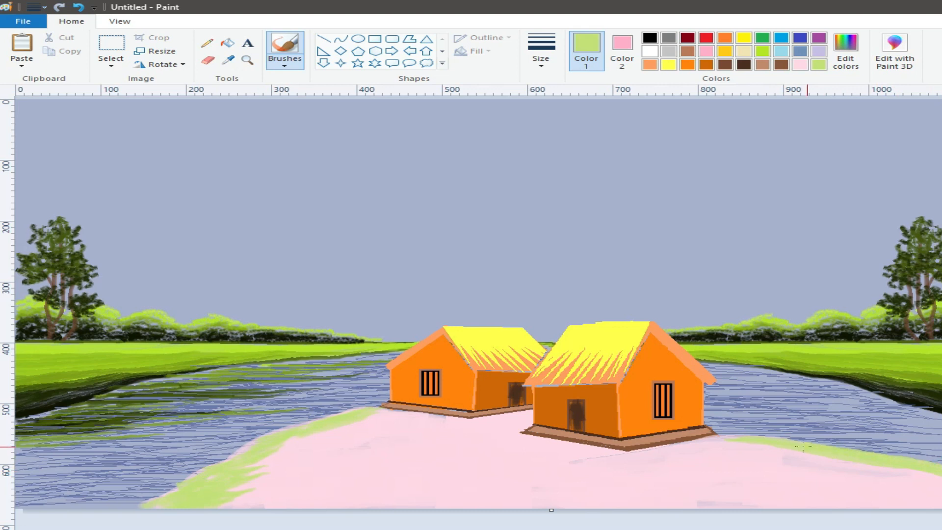
left_click_drag(725, 442, 939, 480)
mouse_move(784, 444)
left_mouse_down()
mouse_move(890, 473)
mouse_move(848, 474)
mouse_move(764, 448)
mouse_move(847, 490)
mouse_move(846, 502)
mouse_move(732, 471)
mouse_move(766, 461)
mouse_move(720, 449)
mouse_move(775, 451)
mouse_move(716, 461)
mouse_move(748, 496)
left_mouse_up()
mouse_move(284, 459)
left_mouse_down()
mouse_move(256, 484)
mouse_move(303, 462)
left_mouse_up()
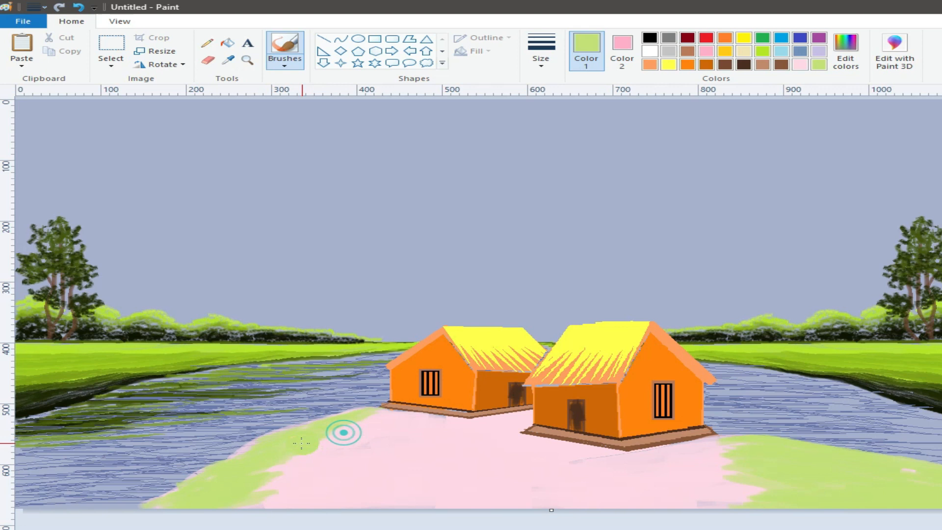
Mix an olive green (RGB 97, 123, 26) and paint the water's edge of the left grass strip with a smaller brush
left_click(845, 49)
left_click(722, 308)
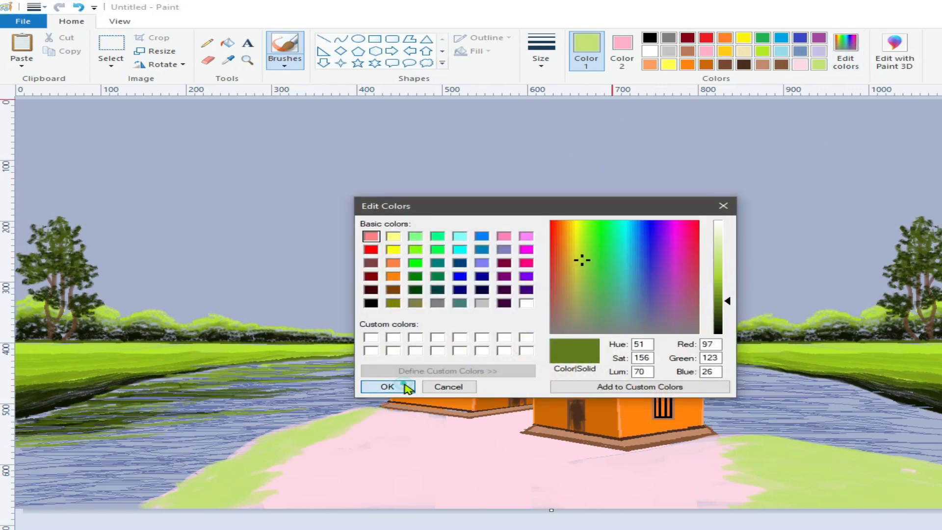
left_click(387, 387)
left_click(542, 57)
left_click(545, 101)
left_click(284, 64)
left_click(298, 107)
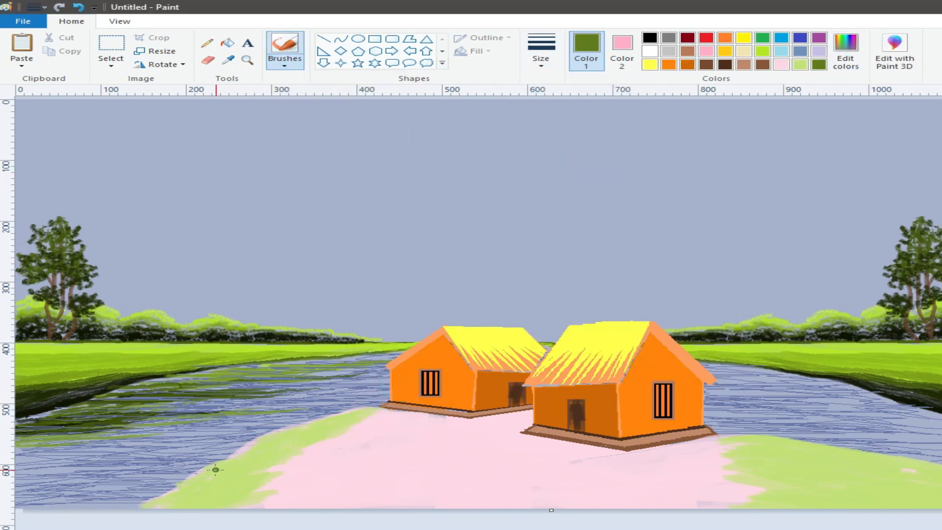
left_click_drag(193, 477, 150, 506)
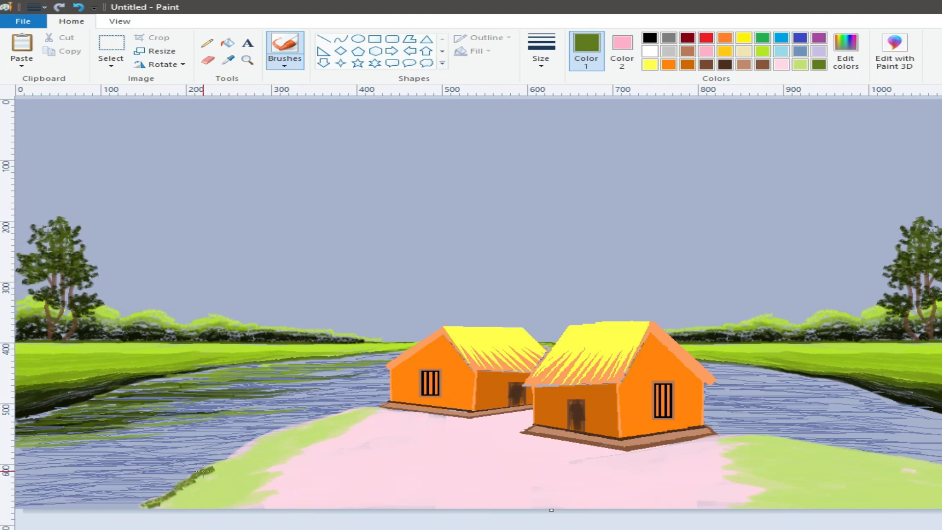
mouse_move(217, 464)
left_mouse_down()
mouse_move(298, 426)
mouse_move(261, 436)
mouse_move(330, 417)
left_mouse_up()
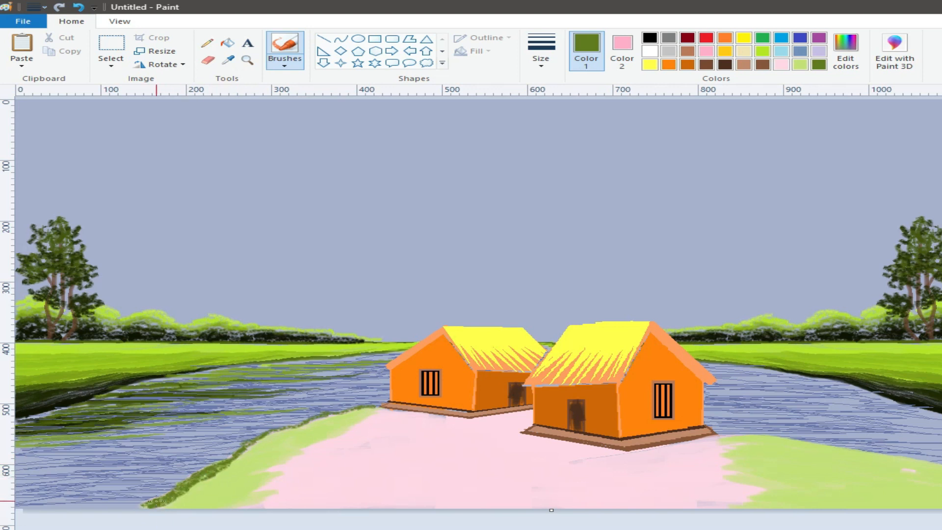
Layer two progressively darker olive greens along the outer edge of the left grass strip, up to the rear house
left_click(850, 58)
left_click(411, 390)
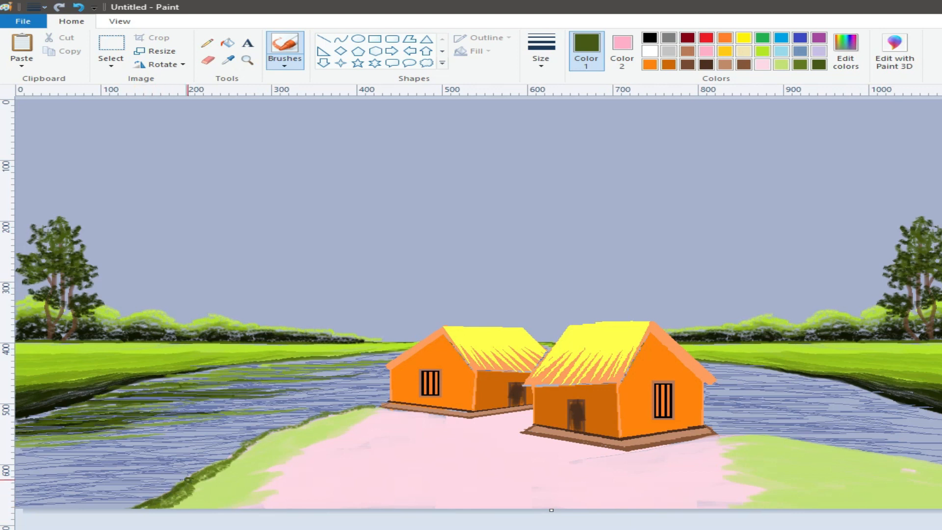
left_click(842, 59)
left_click(720, 325)
left_click(388, 387)
left_click_drag(134, 506, 169, 490)
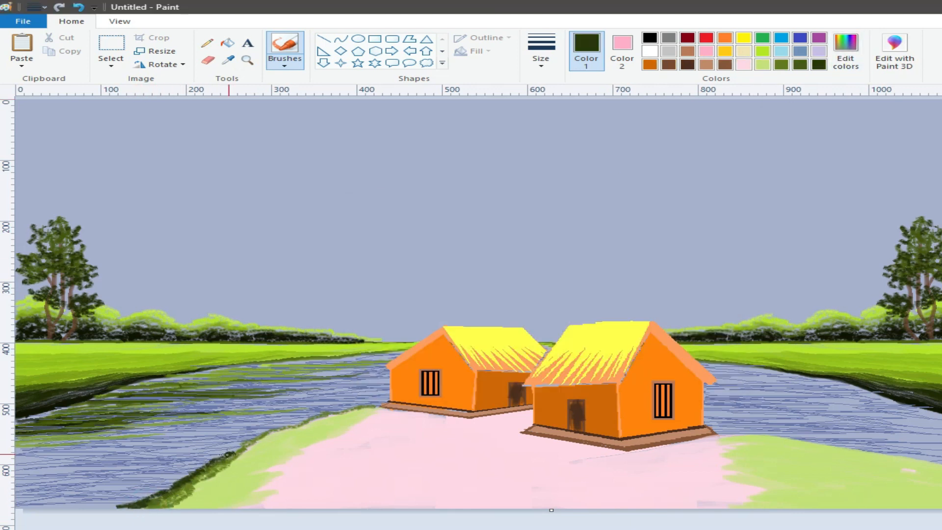
left_click_drag(246, 441, 349, 409)
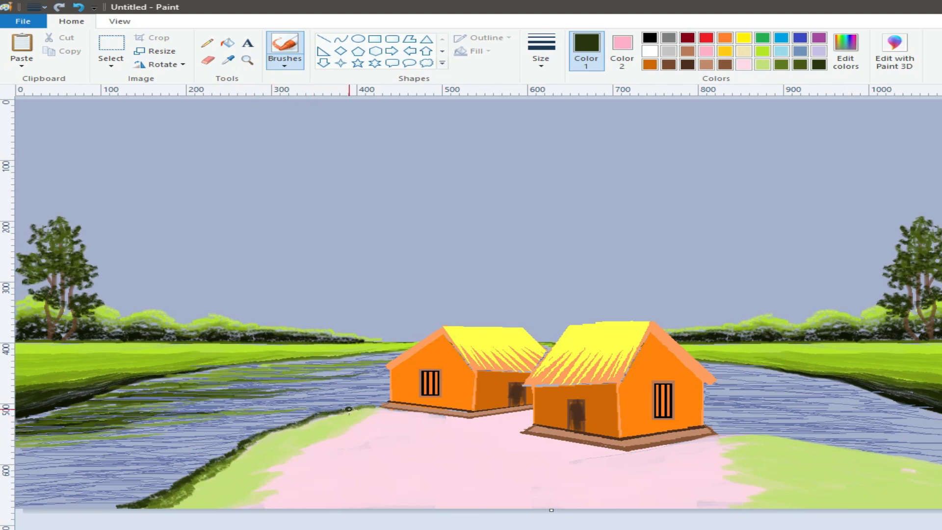
left_click_drag(143, 498, 164, 480)
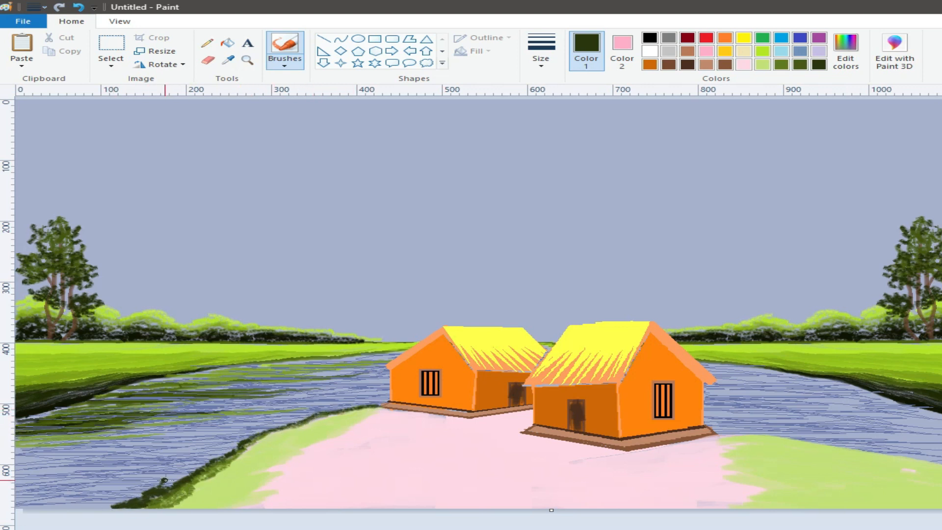
Blend the left strip's dark edge into the grass with strokes in dark olive, olive and light green
left_click(798, 66)
left_click_drag(224, 501, 219, 502)
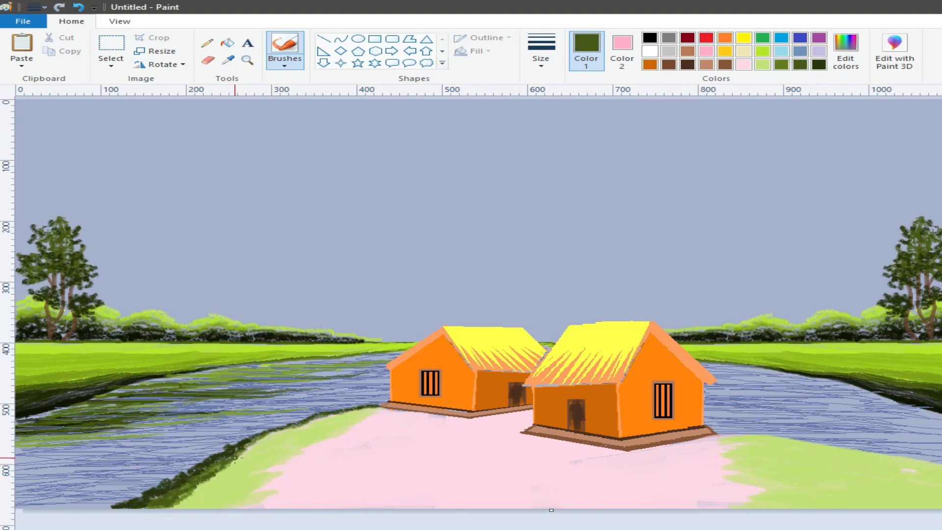
left_click(781, 65)
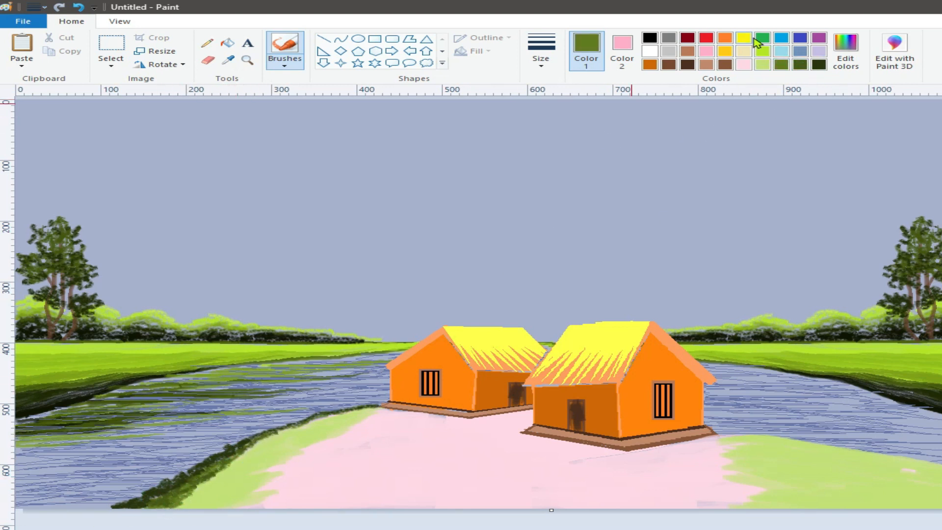
left_click(762, 64)
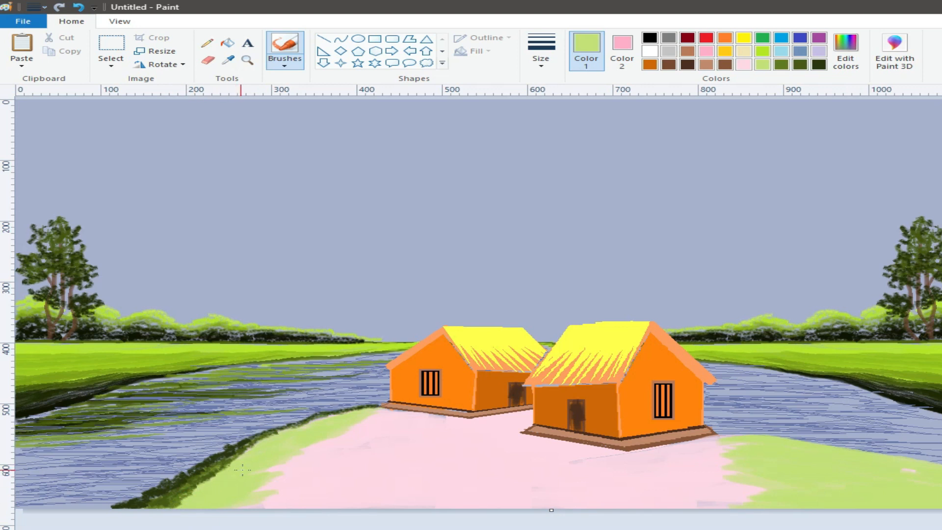
Paint the water's edge of the right grass strip in very dark green and blend it with olive green strokes
left_click(825, 64)
left_click_drag(738, 435, 902, 457)
left_click_drag(791, 442, 941, 471)
left_click_drag(838, 448, 920, 465)
left_click_drag(728, 435, 755, 435)
left_click_drag(846, 446, 921, 465)
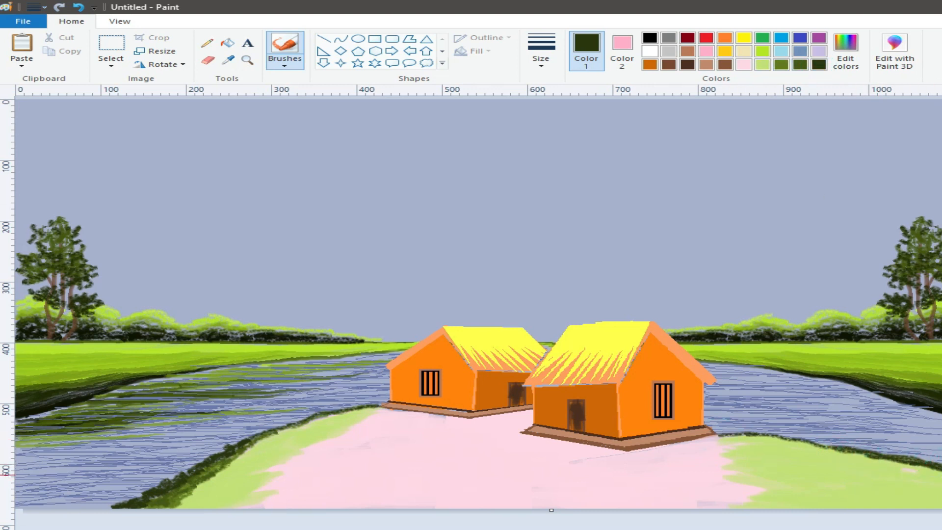
left_click(799, 64)
left_click_drag(716, 437, 850, 454)
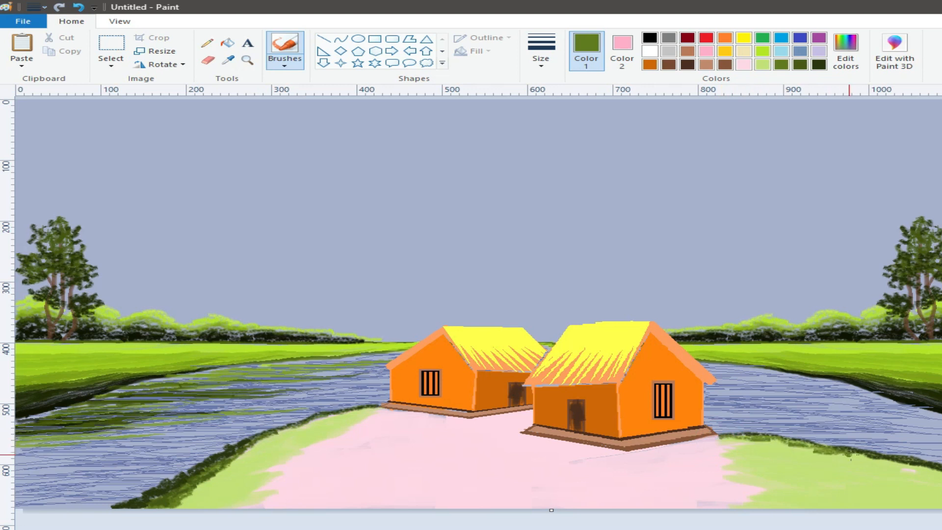
Add thin lavender ripple lines to the water on the right with the Pencil
left_click(207, 43)
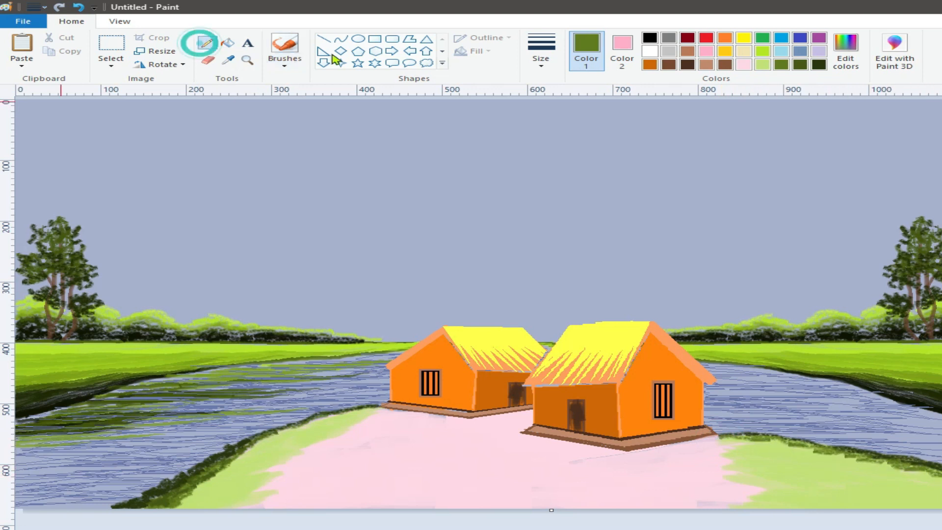
left_click(819, 51)
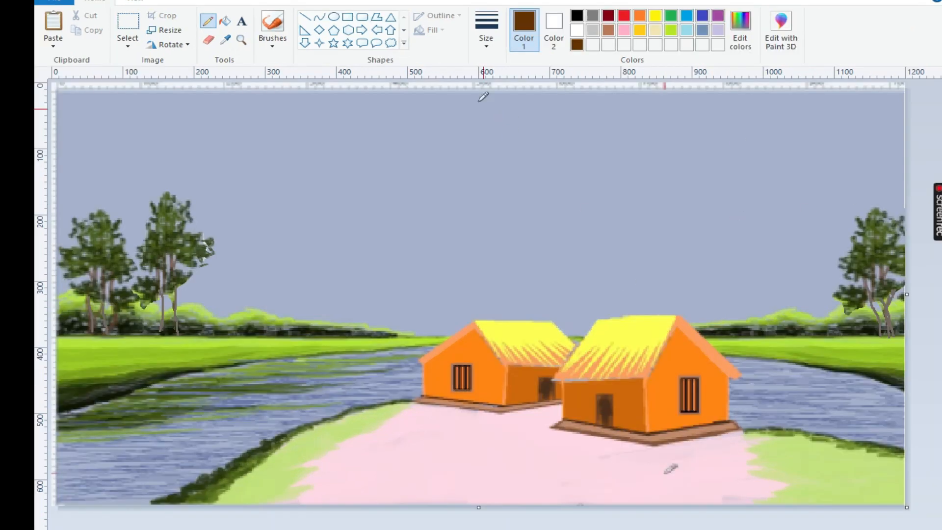
Draw a tall brown tree trunk beside the front house with a thick Pencil, including its forked lower-left branch
left_click(487, 27)
left_click(498, 156)
left_click_drag(680, 272, 697, 288)
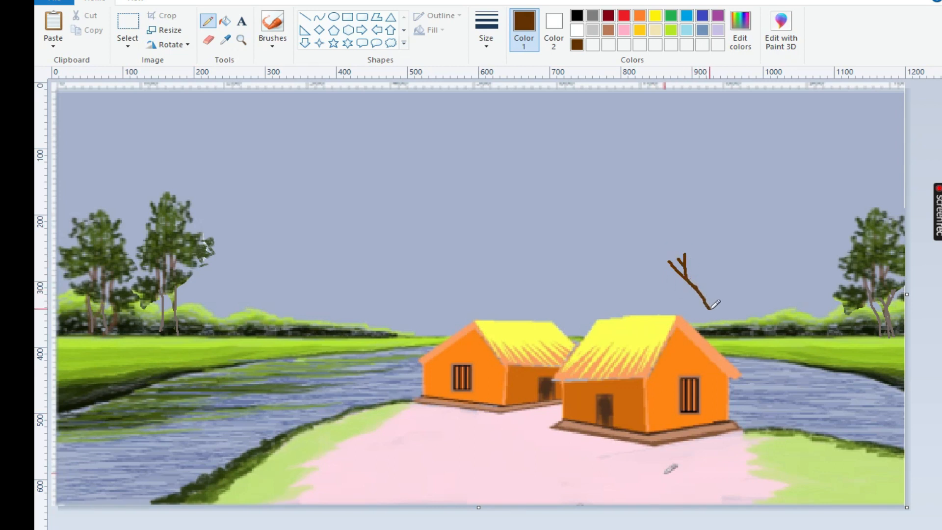
left_click_drag(714, 318, 727, 268)
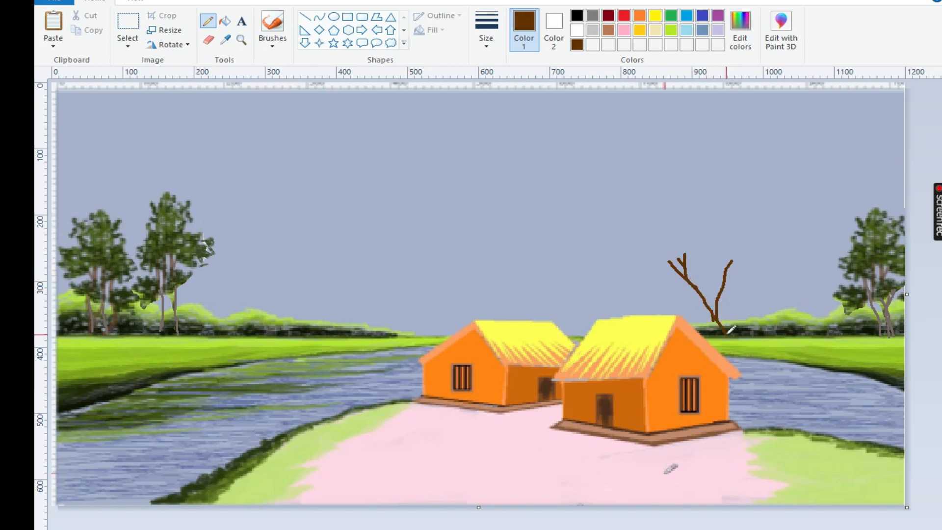
left_click_drag(747, 398, 754, 505)
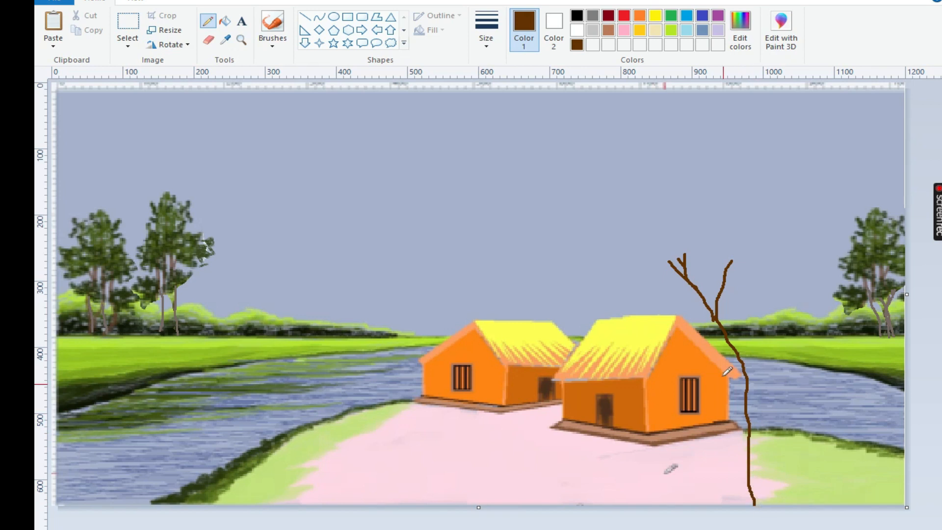
Draw the tree's forked right branch and a central branch that splits above the front house
left_click_drag(783, 238, 758, 379)
left_click_drag(805, 259, 773, 321)
mouse_move(744, 169)
left_mouse_down()
mouse_move(754, 198)
mouse_move(728, 258)
left_mouse_up()
left_click_drag(702, 179, 741, 236)
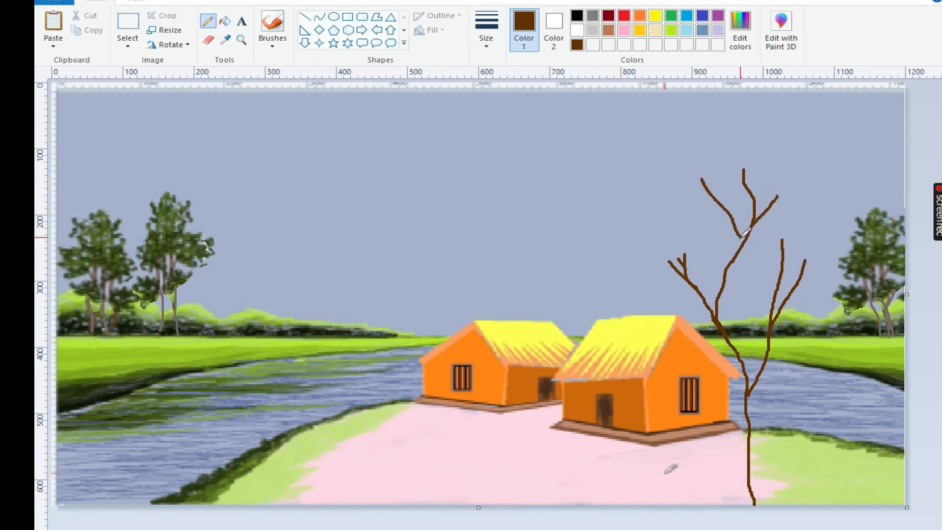
Draw the upper-left branch and add fine twigs to the tops of the central branches
left_click_drag(631, 174, 688, 250)
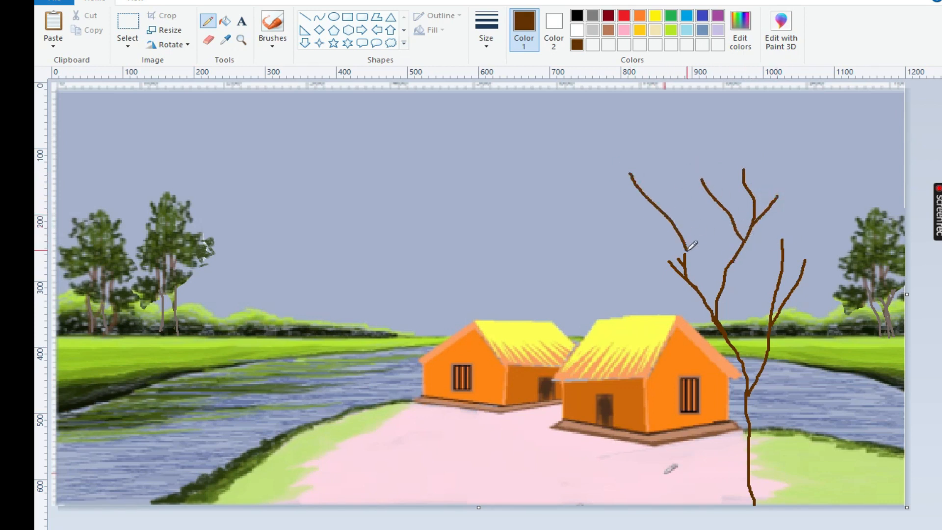
left_click_drag(658, 168, 661, 211)
left_click_drag(691, 104, 708, 182)
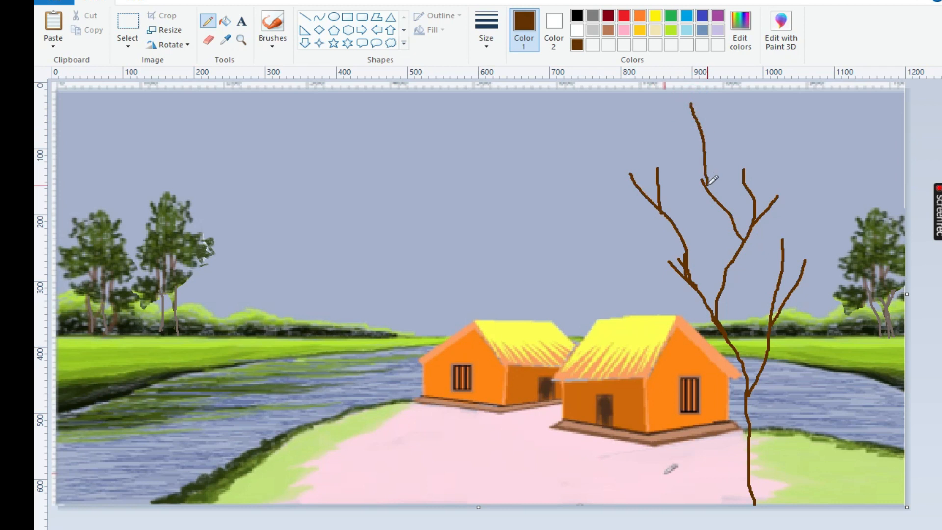
left_click_drag(710, 139, 705, 154)
left_click_drag(681, 129, 700, 170)
left_click_drag(751, 153, 745, 172)
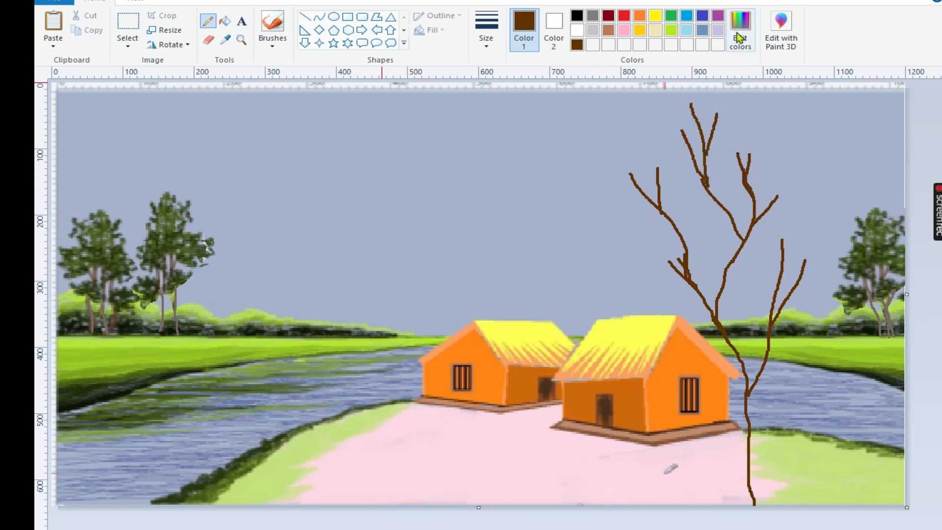
Mix a near-black green and dab a rounded leaf cluster around the tree's left branch with a brush
left_click(671, 30)
left_click(273, 29)
left_click(302, 93)
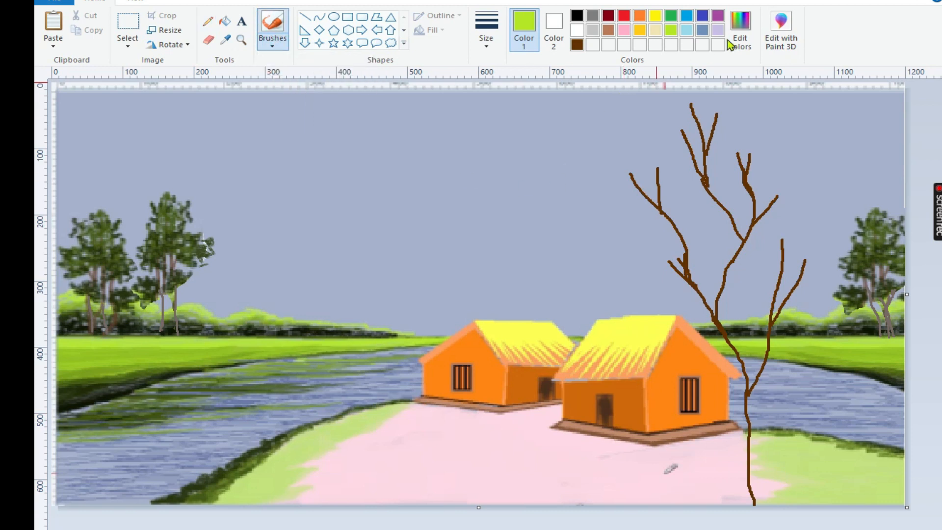
left_click(727, 40)
left_click(632, 331)
left_click(358, 393)
mouse_move(658, 263)
left_mouse_down()
mouse_move(696, 251)
mouse_move(672, 249)
mouse_move(684, 219)
mouse_move(655, 256)
mouse_move(678, 276)
mouse_move(653, 276)
mouse_move(704, 266)
mouse_move(694, 241)
mouse_move(635, 258)
mouse_move(660, 232)
mouse_move(637, 230)
mouse_move(676, 273)
mouse_move(687, 255)
mouse_move(665, 272)
mouse_move(679, 270)
mouse_move(672, 260)
mouse_move(704, 262)
mouse_move(692, 259)
mouse_move(698, 233)
mouse_move(652, 228)
mouse_move(645, 277)
mouse_move(657, 275)
mouse_move(639, 319)
mouse_move(657, 260)
mouse_move(663, 273)
mouse_move(677, 247)
mouse_move(696, 241)
mouse_move(689, 261)
mouse_move(698, 251)
mouse_move(629, 258)
mouse_move(625, 274)
mouse_move(625, 242)
mouse_move(599, 257)
mouse_move(623, 246)
mouse_move(631, 256)
mouse_move(644, 224)
mouse_move(683, 210)
mouse_move(696, 229)
left_mouse_up()
Mix a dark olive and a lighter olive green and layer leaves in both colors over the dark cluster
left_click(739, 29)
left_click(633, 317)
left_click(361, 393)
left_click(740, 32)
left_click_drag(645, 301, 646, 290)
left_click(360, 392)
mouse_move(660, 226)
left_mouse_down()
mouse_move(686, 227)
mouse_move(671, 242)
mouse_move(698, 220)
mouse_move(698, 243)
left_mouse_up()
Mix a bright yellow-green and dab sunlit leaves over the upper part of the leaf cluster
left_click(744, 35)
left_click_drag(644, 291, 645, 279)
left_click(361, 394)
mouse_move(669, 222)
left_mouse_down()
mouse_move(658, 216)
mouse_move(647, 231)
mouse_move(682, 231)
mouse_move(632, 224)
mouse_move(658, 240)
mouse_move(677, 198)
mouse_move(664, 196)
left_mouse_up()
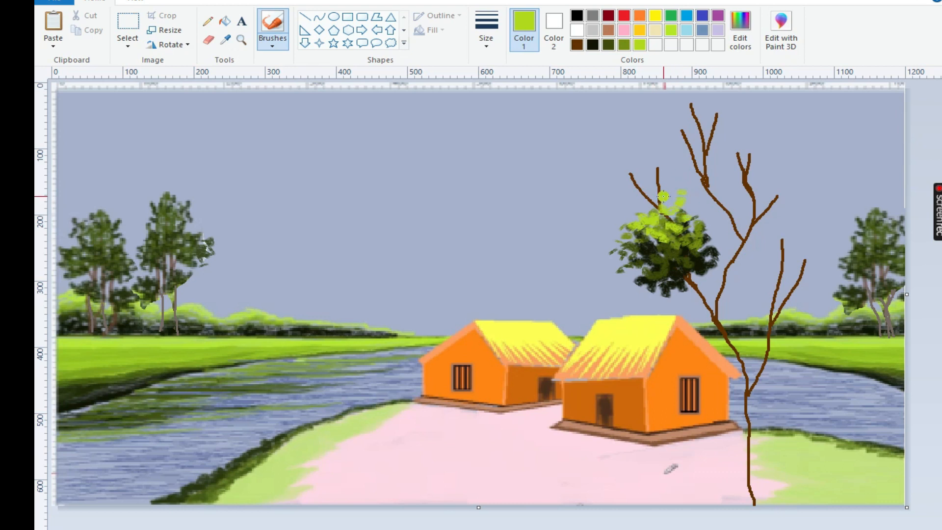
Scatter small dark olive leaves along the underside of the leaf cluster with the smallest brush size
left_click(487, 36)
left_click(506, 69)
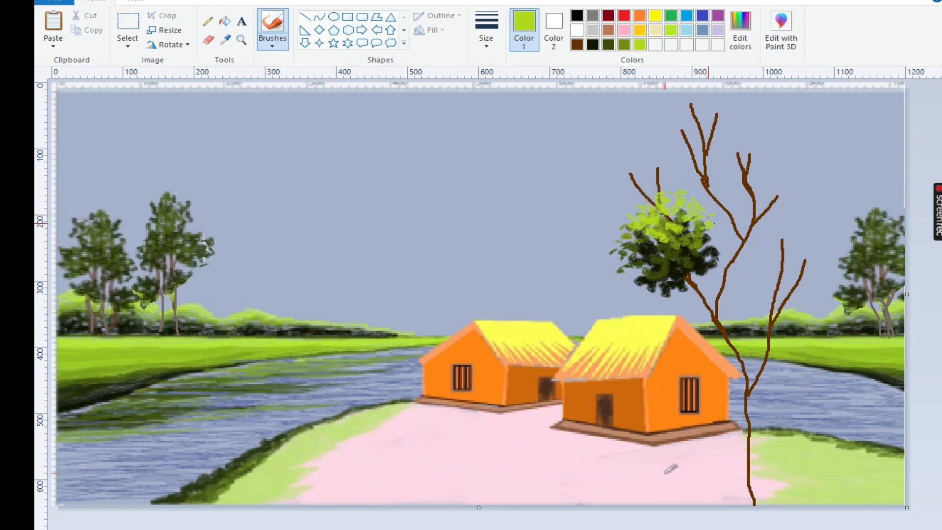
left_click(609, 45)
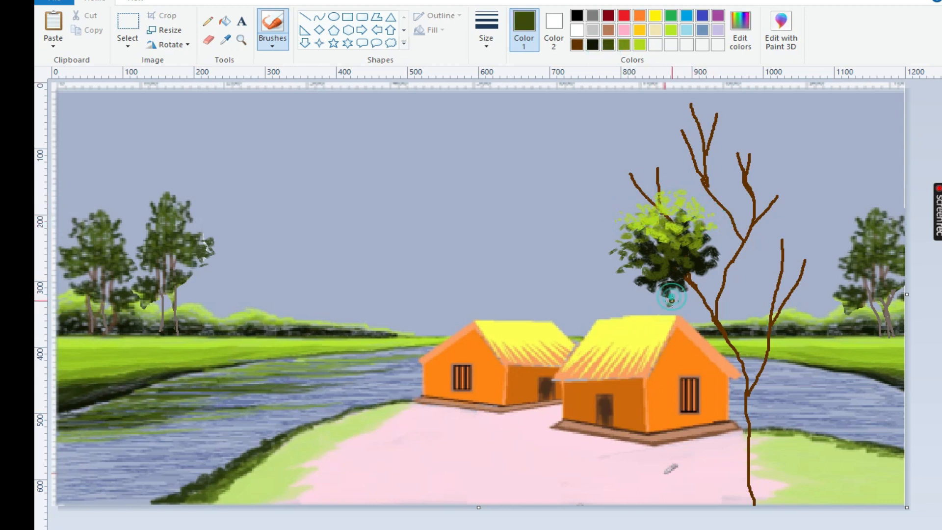
left_click(636, 291)
left_click(692, 295)
left_click(700, 279)
left_click(710, 283)
left_click(703, 277)
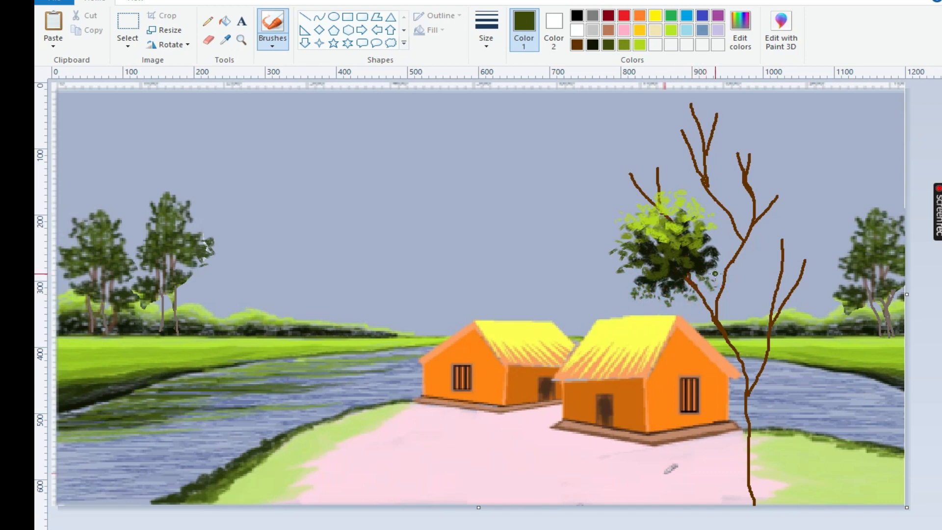
Add small near-black green leaves around the lower and left edges of the leaf cluster
left_click(593, 44)
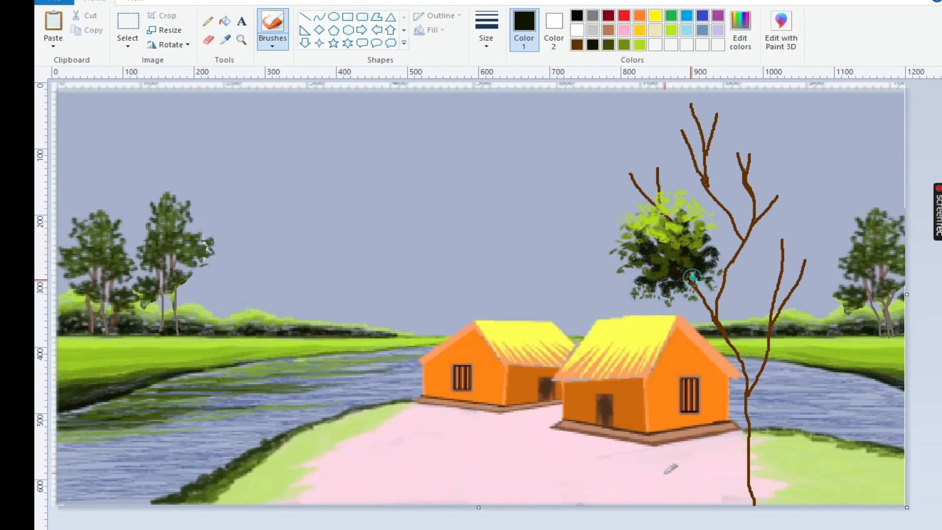
left_click(632, 269)
left_click(650, 272)
left_click(622, 271)
left_click(633, 273)
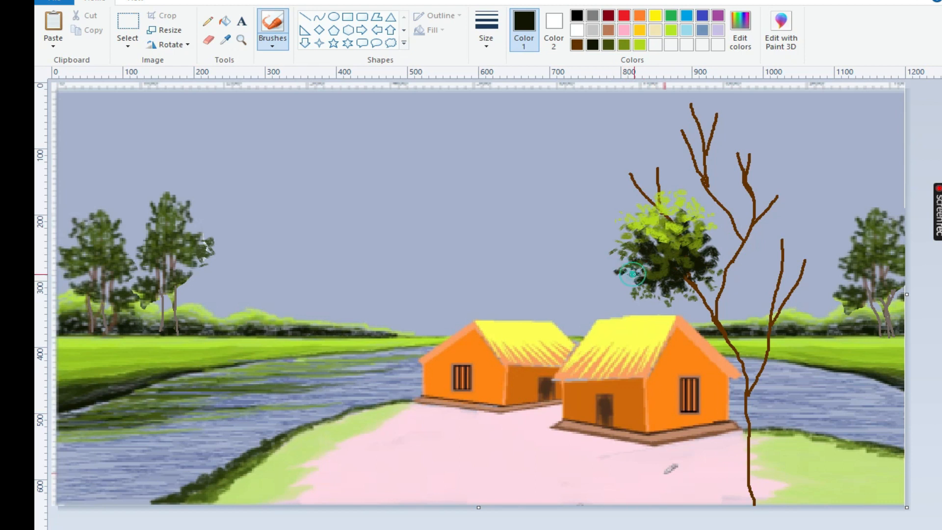
left_click(606, 258)
left_click(674, 299)
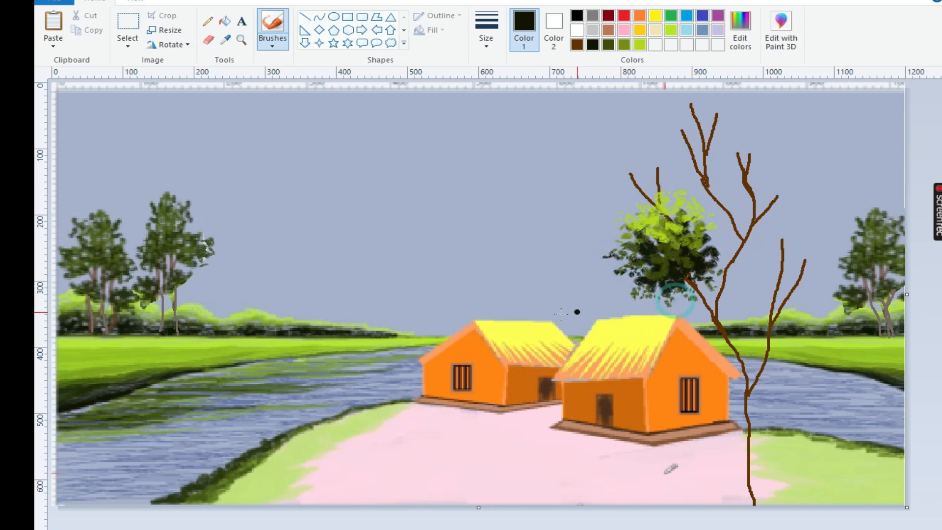
Outline the leaf cluster with a free-form selection and copy it
left_click(127, 42)
left_click(148, 91)
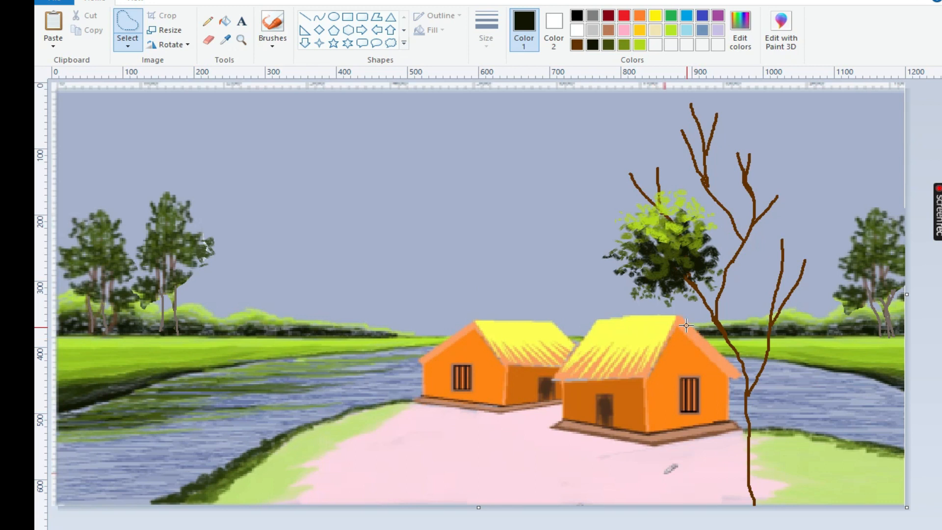
left_click_drag(690, 271, 673, 295)
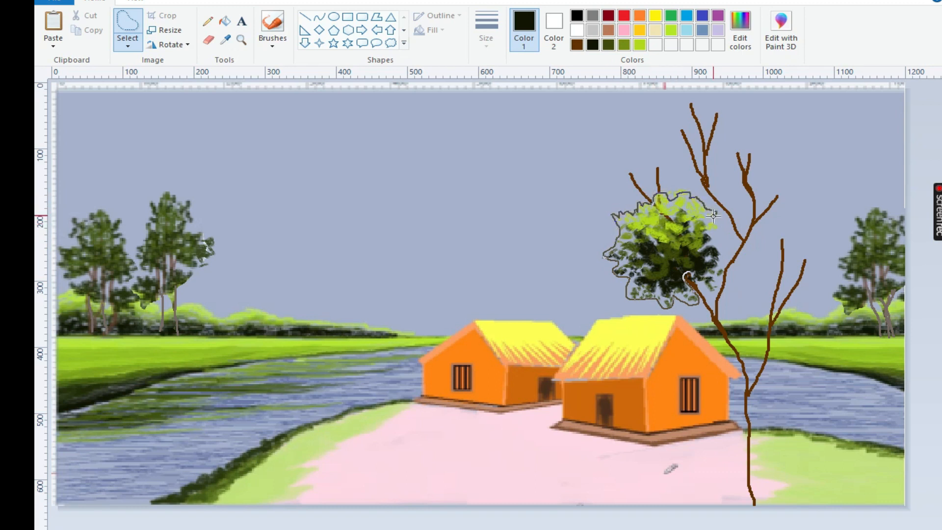
left_click_drag(707, 288, 691, 275)
right_click(650, 240)
left_click(662, 261)
Paste a copy of the leaf cluster, place it on the right branch and widen it
left_click(54, 45)
left_click(65, 63)
left_click_drag(110, 141, 793, 230)
left_click_drag(854, 233, 869, 233)
Cover the upper branches with further leaf cluster copies, flipping horizontally and resizing them to vary the crown
left_click_drag(801, 219, 749, 142)
left_click(157, 43)
left_click(182, 118)
left_click_drag(844, 146, 814, 150)
left_click_drag(750, 86, 751, 112)
left_click_drag(738, 151, 766, 129)
left_click_drag(857, 127, 801, 128)
left_click_drag(739, 103, 767, 131)
left_click(420, 186)
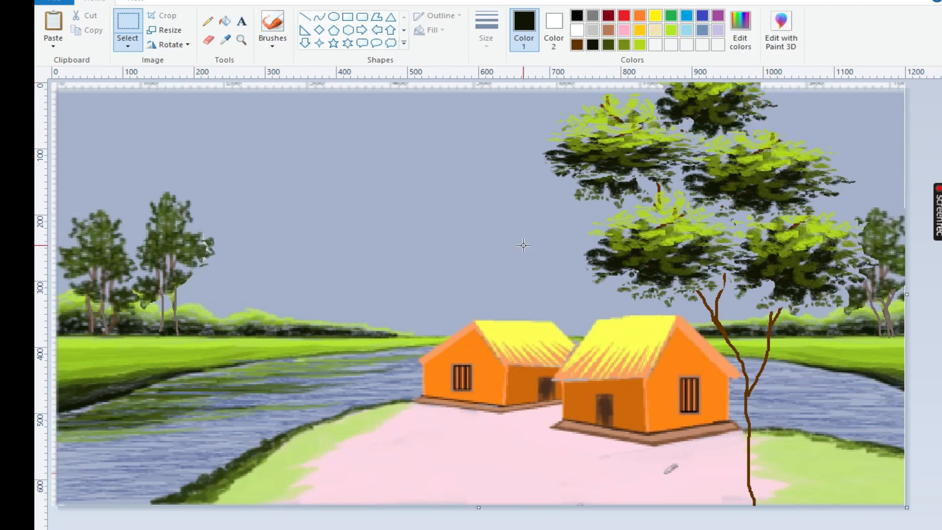
Paste another leaf cluster, flatten and widen it, and place it over the upper-right foliage
left_click(52, 24)
left_click_drag(122, 122, 834, 129)
left_click_drag(834, 164, 831, 142)
left_click_drag(825, 189, 831, 167)
left_click_drag(764, 136, 720, 136)
left_click_drag(812, 131, 817, 160)
Sample the trunk's brown and outline a wider trunk and right branch with a thin textured brush
left_click(225, 39)
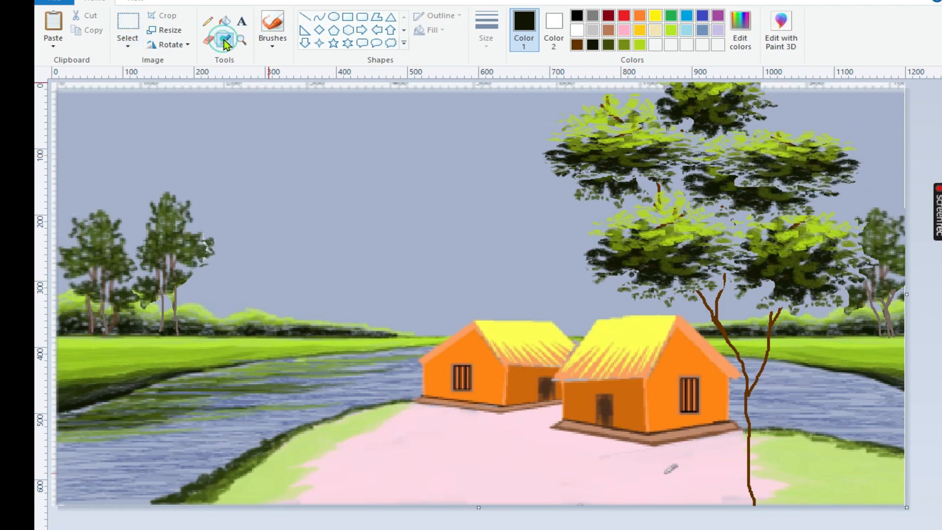
left_click(749, 392)
left_click(208, 24)
left_click(278, 48)
left_click(274, 67)
left_click(491, 48)
left_click(501, 68)
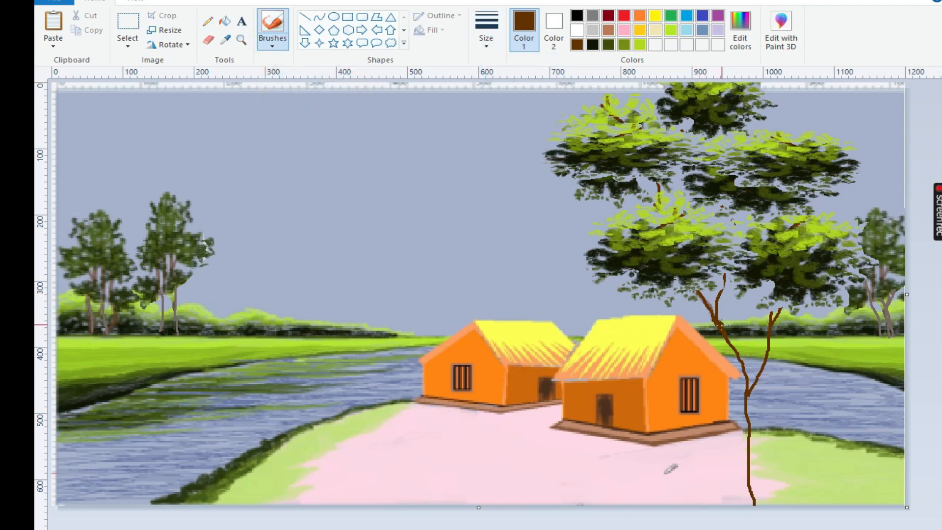
left_click_drag(773, 339, 752, 410)
left_click_drag(755, 455, 762, 505)
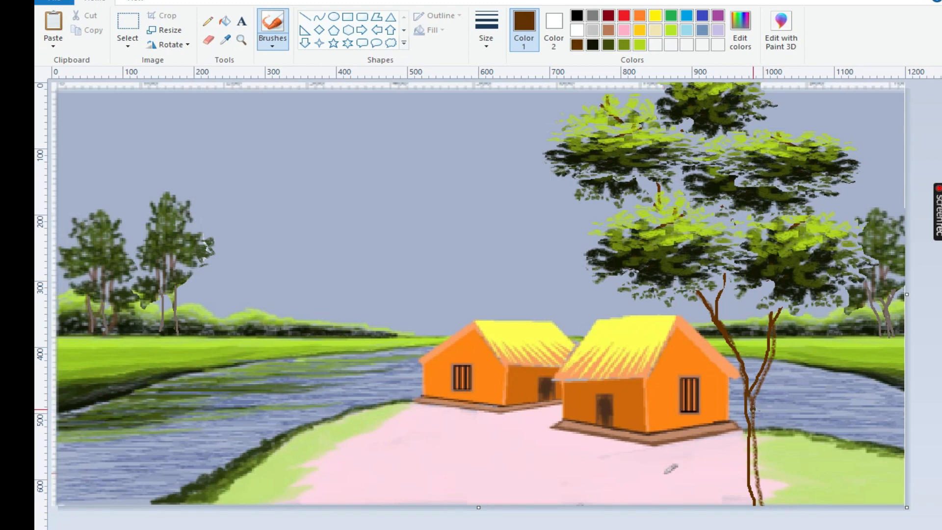
mouse_move(782, 305)
left_mouse_down()
mouse_move(757, 453)
mouse_move(771, 504)
left_mouse_up()
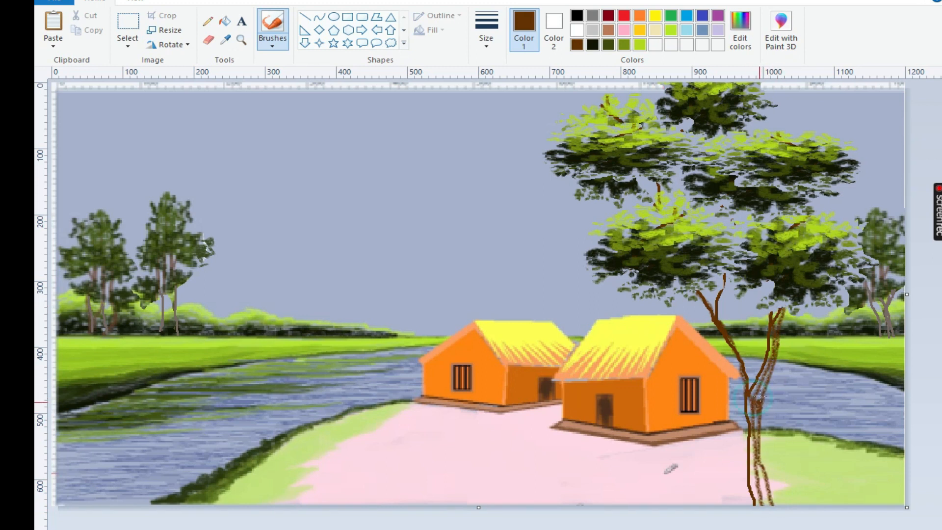
Mix a darker brown and fill in the widened trunk and right branch with a larger brush size
left_click(740, 29)
left_click(361, 392)
left_click(486, 30)
left_click(499, 94)
mouse_move(751, 392)
left_mouse_down()
mouse_move(756, 505)
mouse_move(759, 448)
left_mouse_up()
left_click_drag(774, 343, 772, 354)
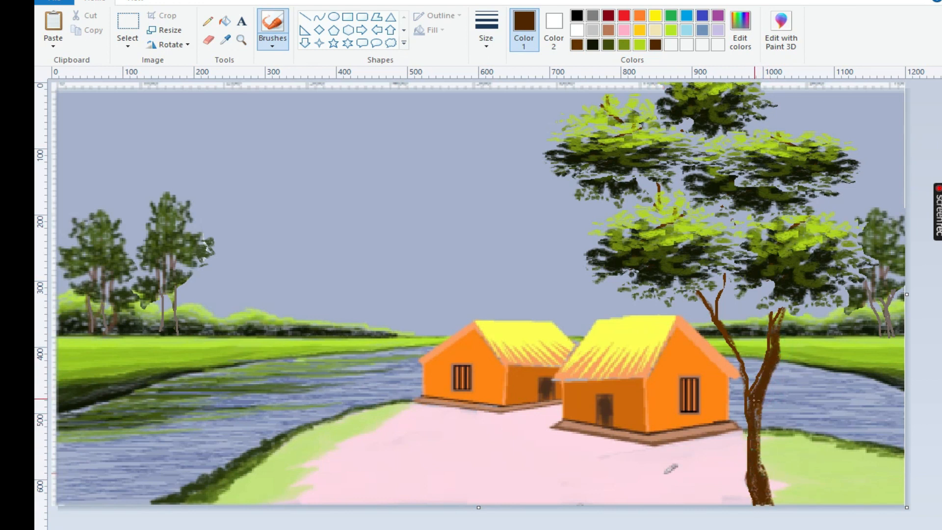
Thicken the left branch and flare the base of the trunk with the smallest brush size
left_click(486, 49)
left_click(501, 68)
mouse_move(723, 271)
left_mouse_down()
mouse_move(722, 304)
mouse_move(751, 385)
mouse_move(746, 414)
left_mouse_up()
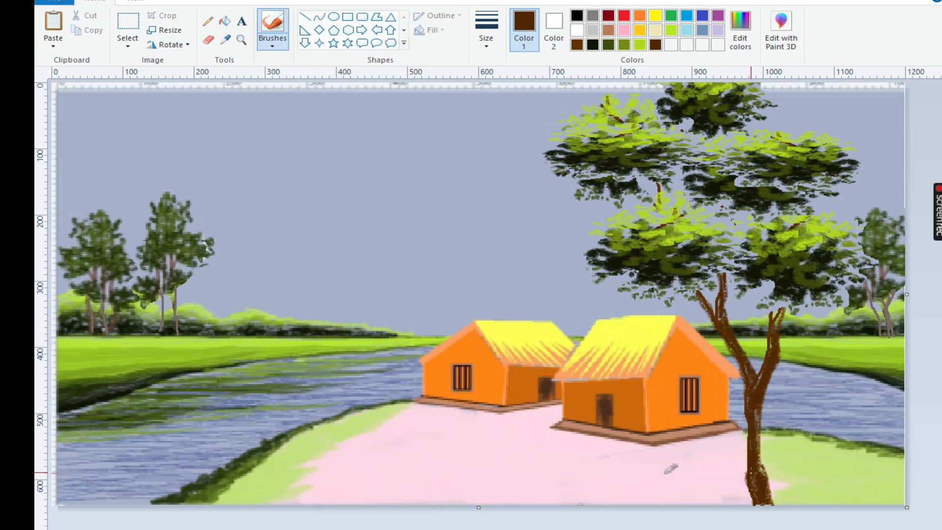
left_click_drag(763, 473, 772, 493)
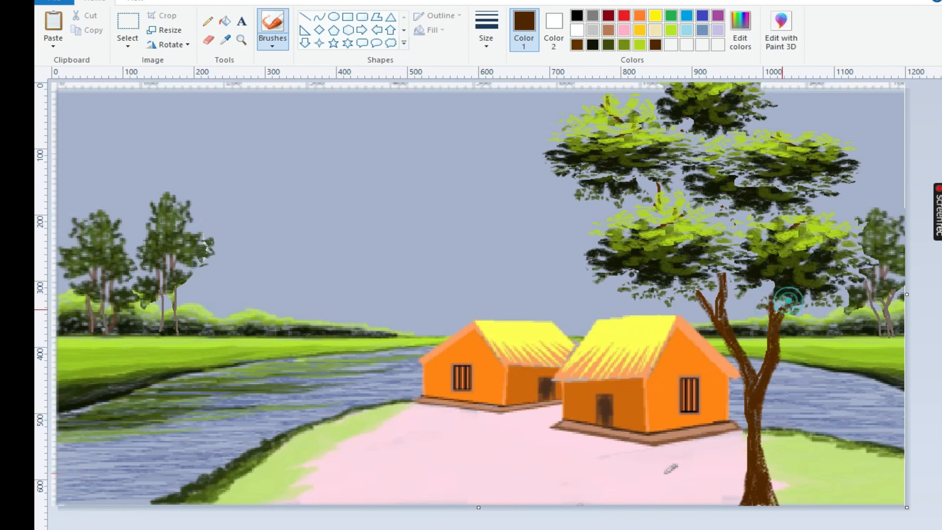
Mix an orange-brown and paint highlights along the tree's left branch
left_click(739, 29)
left_click_drag(638, 279, 642, 300)
key("Return")
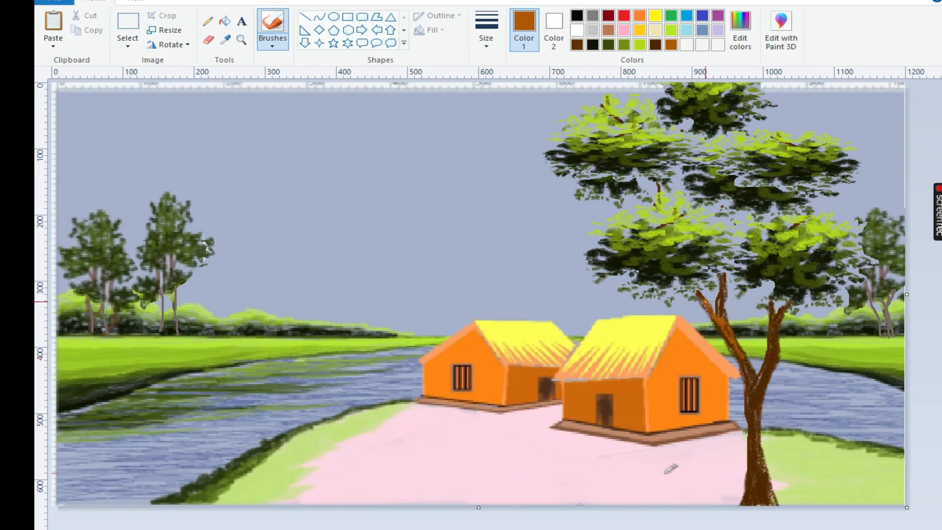
left_click(672, 44)
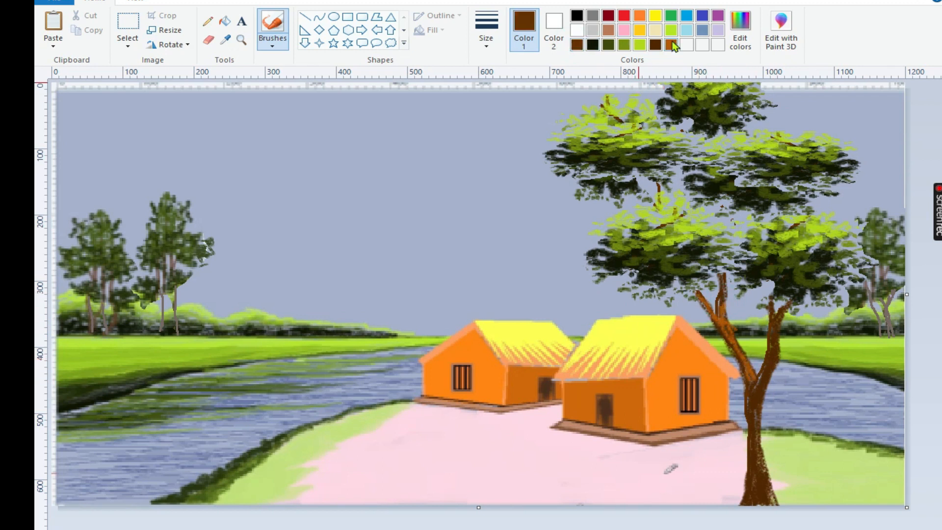
Highlight the trunk and left branch in dusty red (RGB 175, 97, 97) and texture the bark with dark brown strokes
left_click(740, 30)
left_click(345, 260)
left_click(634, 273)
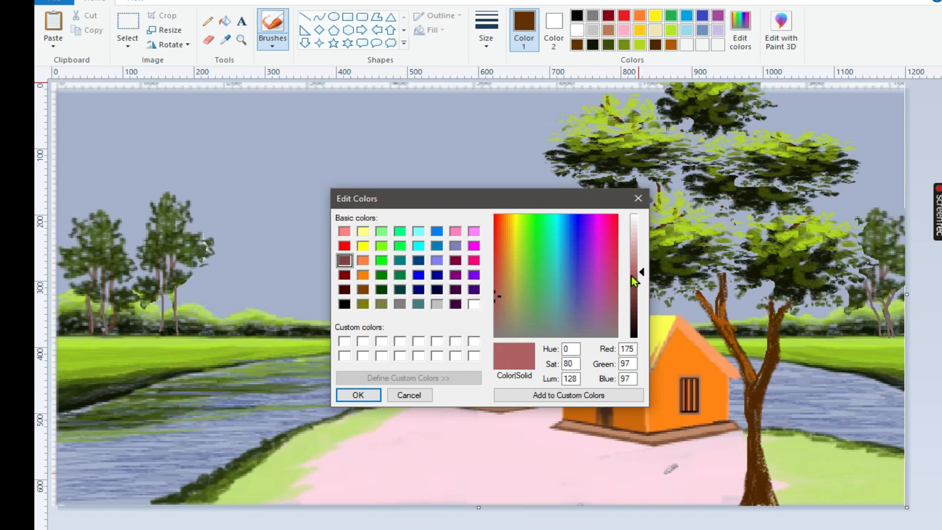
left_click(358, 395)
left_click_drag(722, 317, 732, 340)
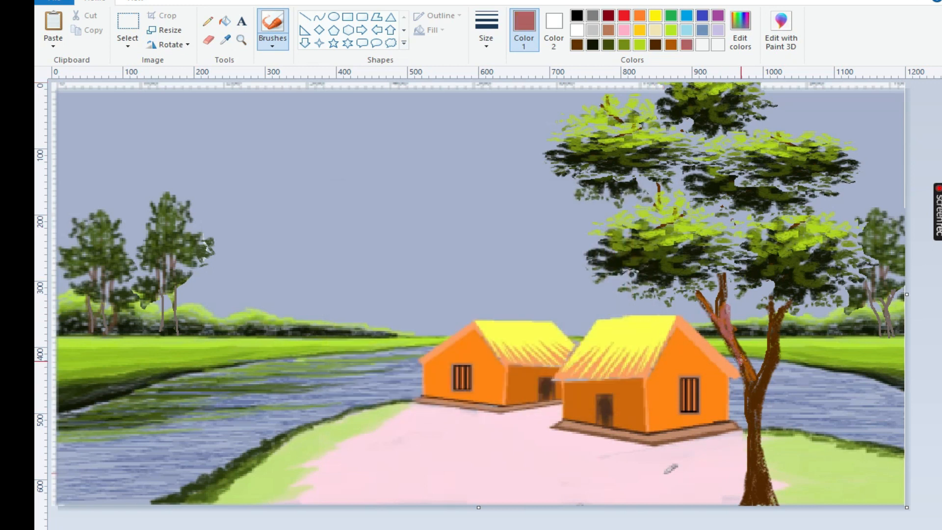
left_click_drag(756, 451, 760, 474)
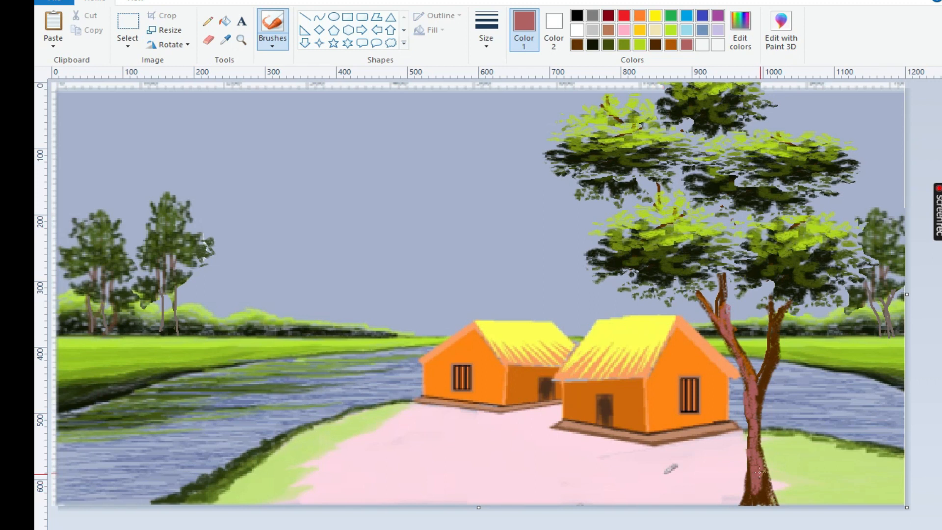
left_click(655, 44)
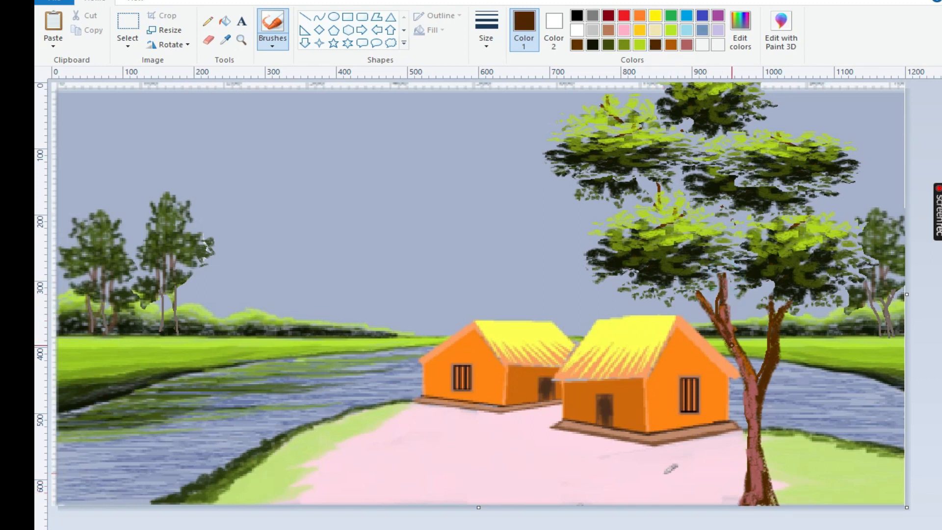
left_click_drag(748, 441, 761, 469)
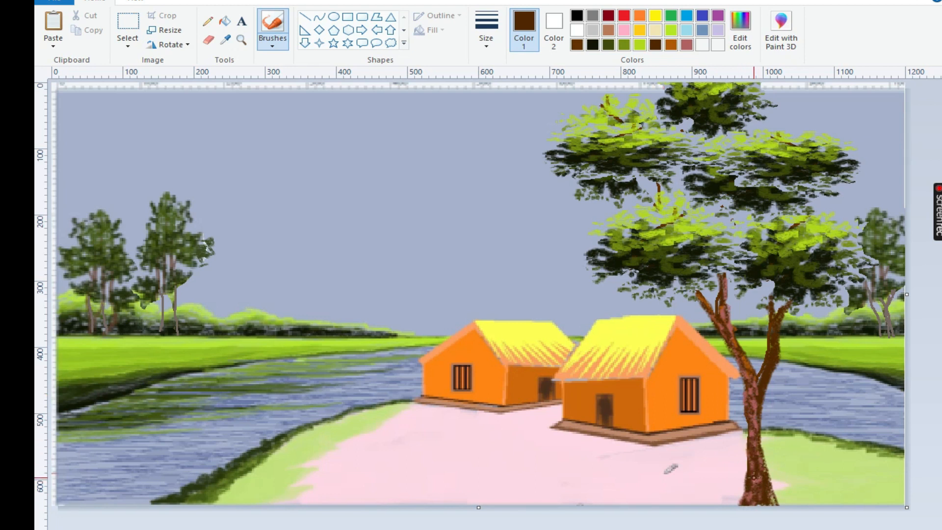
left_click(640, 30)
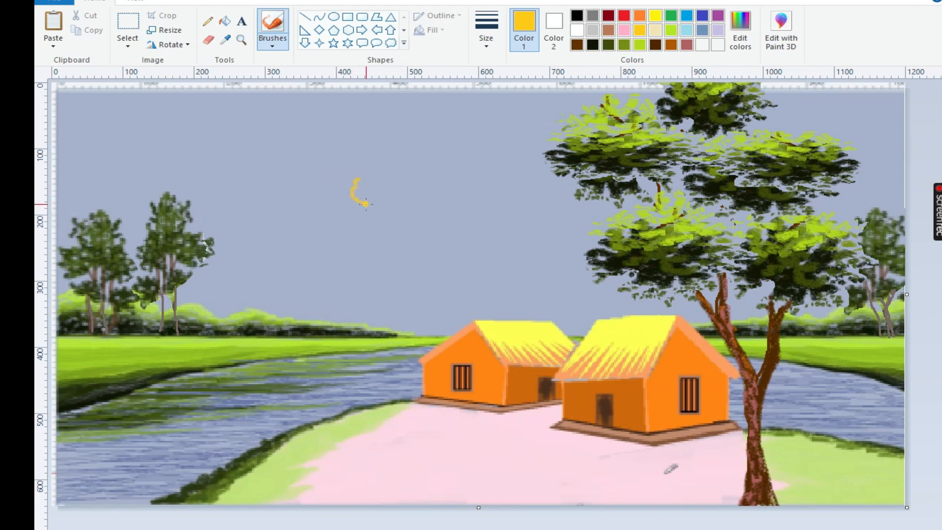
left_click(643, 19)
key("ctrl+z")
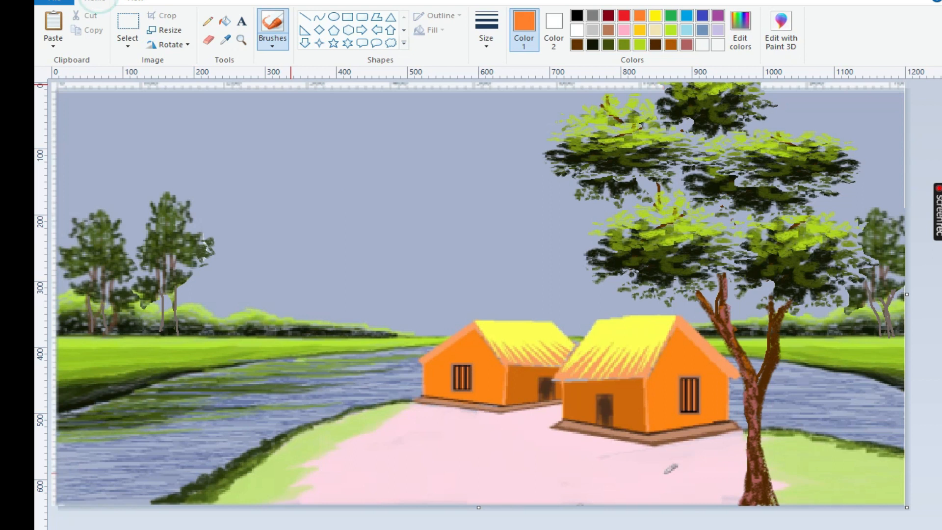